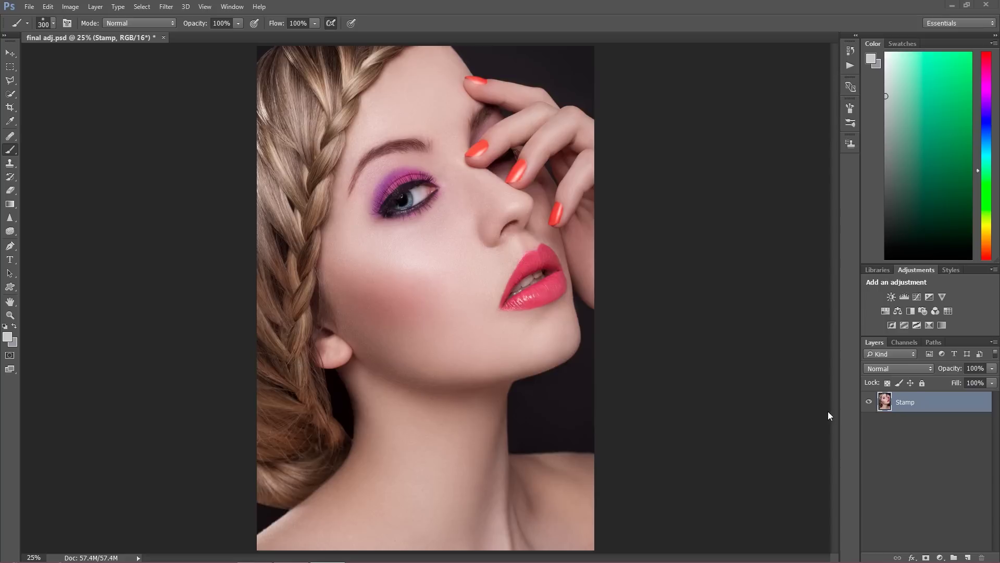
# Step: Add a Selective Color adjustment layer and set its Reds to Cyan -8%, Magenta +3% and Yellow +12%
pyautogui.click(940, 557)
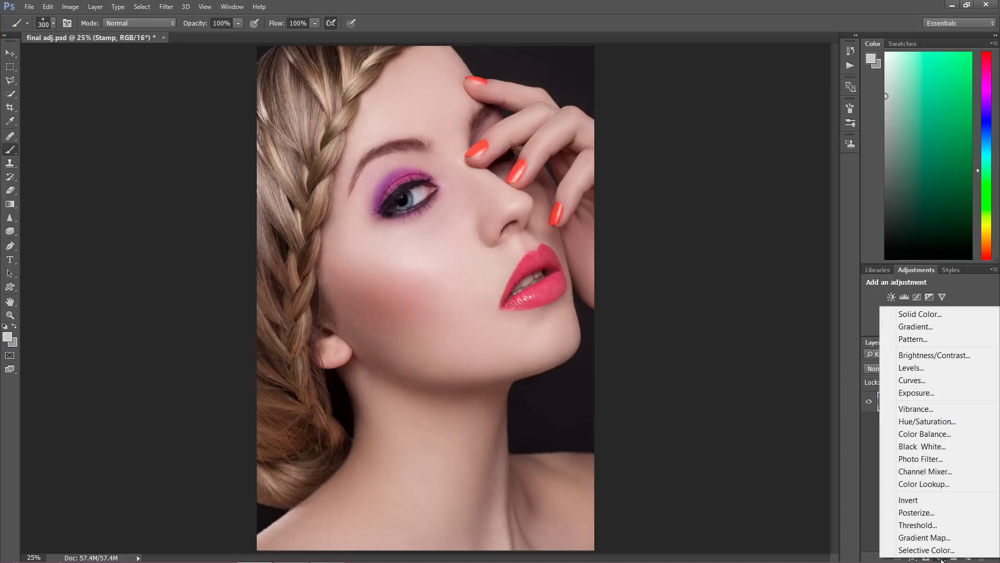
pyautogui.click(939, 552)
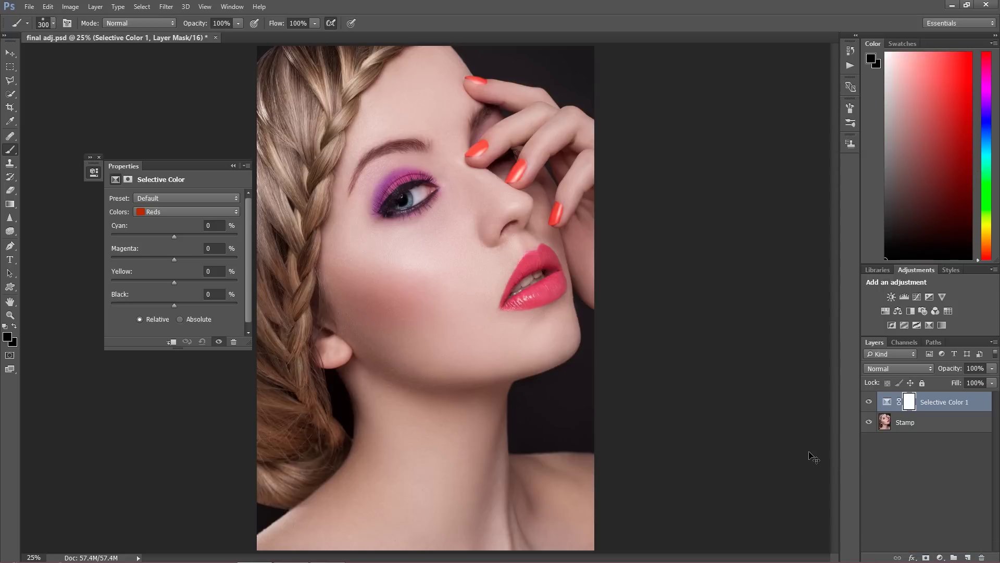
pyautogui.hotkey('ctrl', '+')
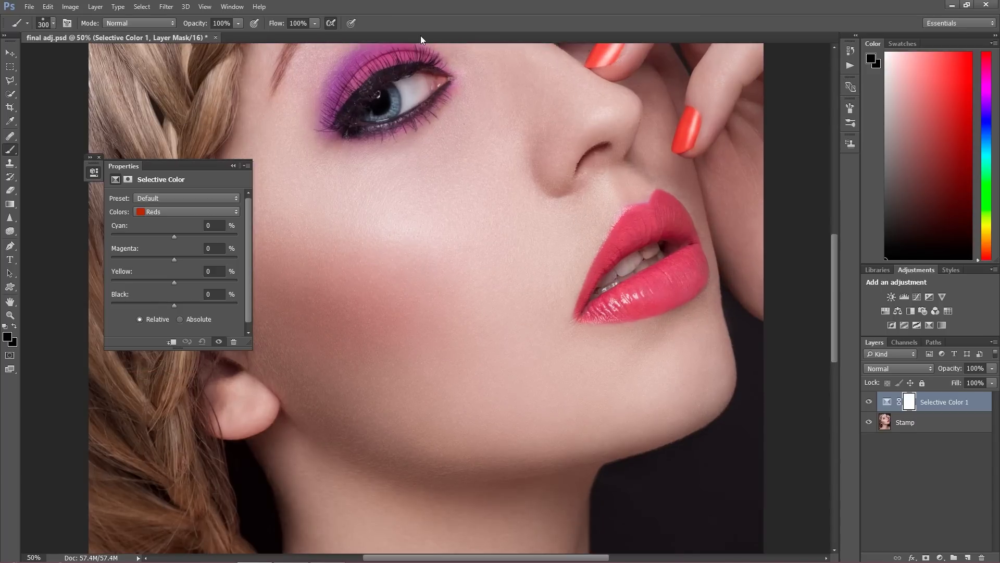
pyautogui.moveTo(453, 170); pyautogui.dragTo(469, 308)
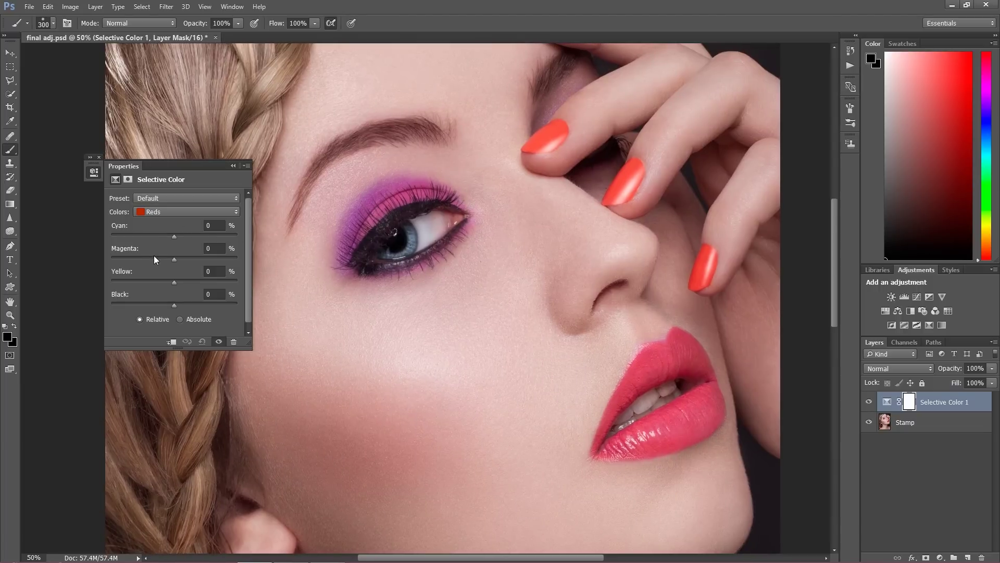
pyautogui.moveTo(175, 236); pyautogui.dragTo(161, 220)
pyautogui.moveTo(198, 235); pyautogui.dragTo(169, 230)
pyautogui.moveTo(181, 259)
pyautogui.mouseDown()
pyautogui.moveTo(162, 253)
pyautogui.moveTo(170, 260)
pyautogui.mouseUp()
pyautogui.moveTo(169, 261)
pyautogui.mouseDown()
pyautogui.moveTo(182, 266)
pyautogui.moveTo(171, 260)
pyautogui.mouseUp()
pyautogui.moveTo(181, 260); pyautogui.dragTo(174, 256)
# Step: Compare the portrait with and without the Selective Color 1 adjustment
pyautogui.click(870, 402)
pyautogui.click(870, 403)
pyautogui.click(869, 404)
pyautogui.click(872, 405)
pyautogui.click(870, 403)
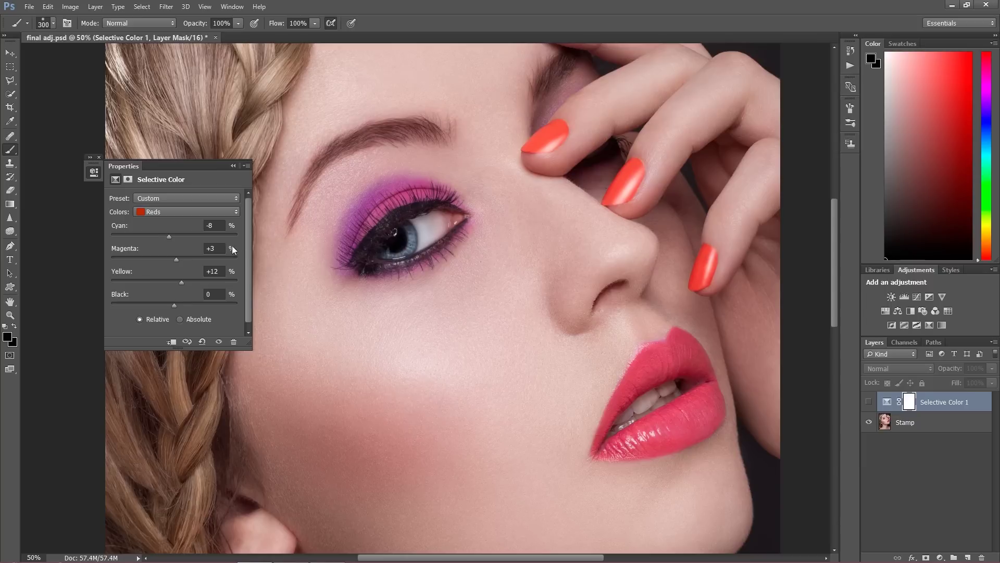
pyautogui.click(232, 165)
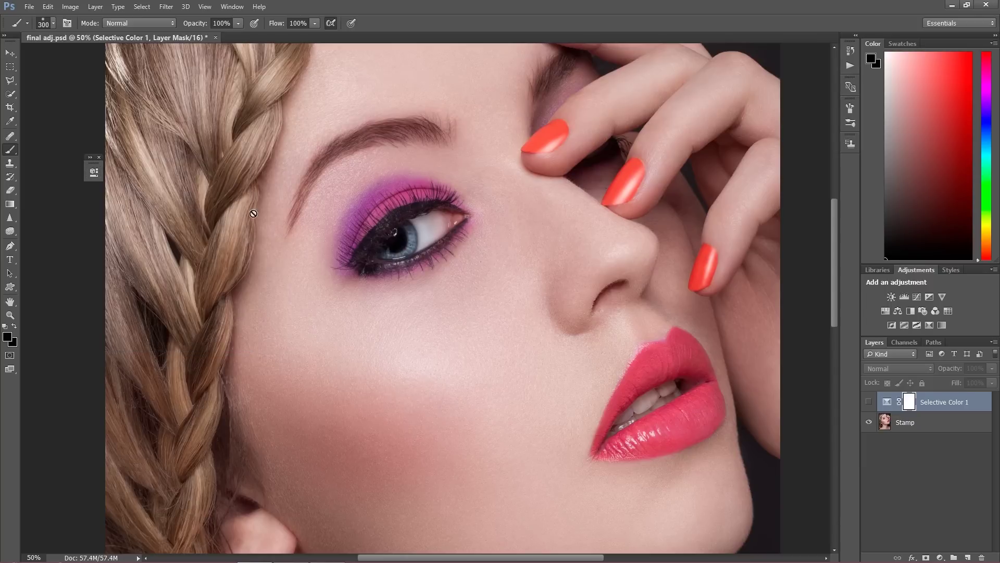
pyautogui.click(869, 401)
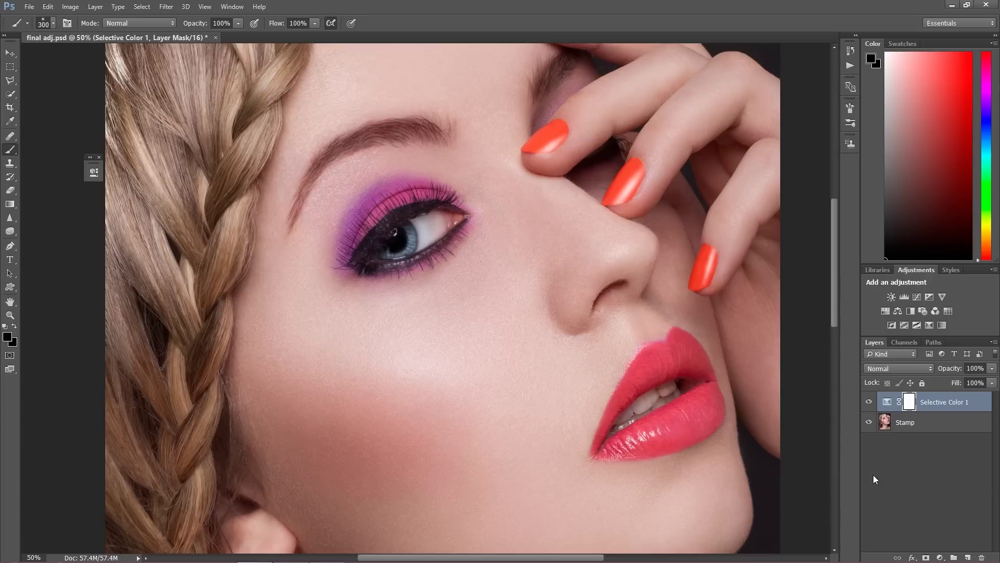
# Step: Invert the Selective Color 1 layer mask to black and reduce the brush size to 150 px
pyautogui.moveTo(907, 405); pyautogui.dragTo(909, 408)
pyautogui.hotkey('ctrl', 'i')
pyautogui.moveTo(606, 420); pyautogui.dragTo(420, 283)
pyautogui.hotkey('ctrl', '+')
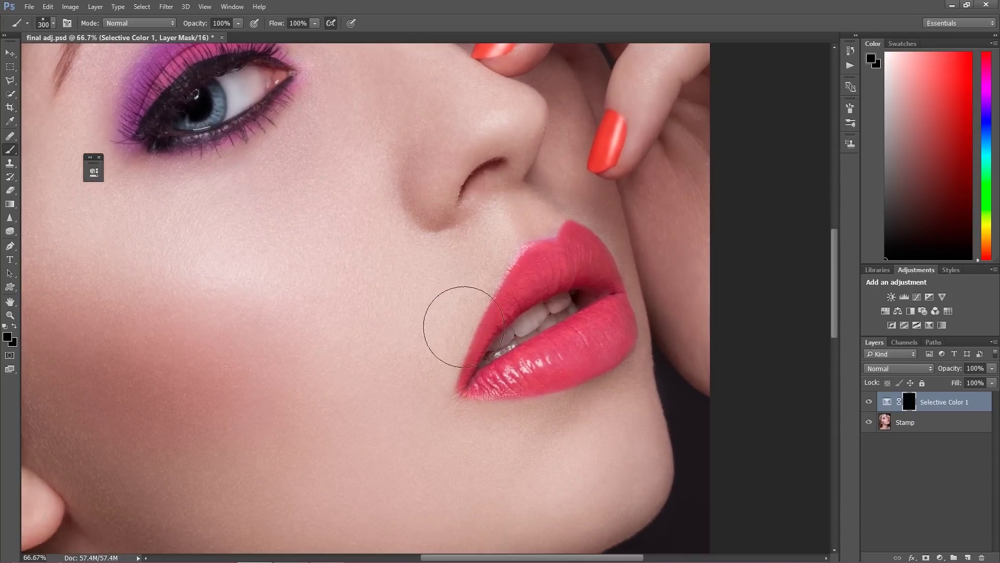
pyautogui.press('[')
pyautogui.press('[')
pyautogui.press('[')
pyautogui.press('[')
# Step: Set the foreground color to white (ffffff) and paint over the lips on the Selective Color 1 mask, checking the mask on its own
pyautogui.click(7, 337)
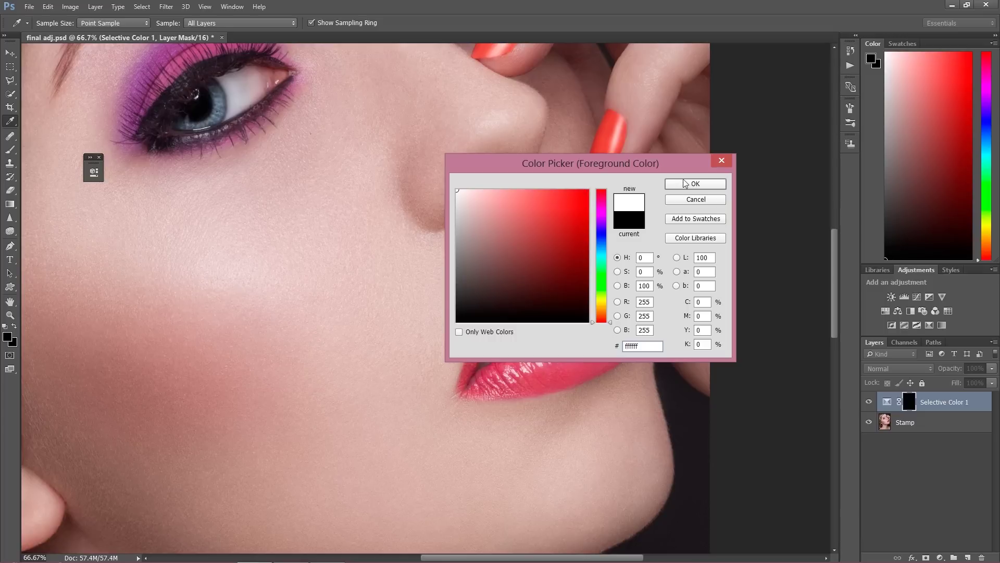
pyautogui.click(688, 184)
pyautogui.press('x')
pyautogui.moveTo(564, 343)
pyautogui.mouseDown()
pyautogui.moveTo(573, 364)
pyautogui.moveTo(588, 313)
pyautogui.moveTo(582, 258)
pyautogui.moveTo(513, 360)
pyautogui.moveTo(490, 364)
pyautogui.moveTo(477, 342)
pyautogui.moveTo(482, 372)
pyautogui.moveTo(534, 378)
pyautogui.moveTo(591, 362)
pyautogui.moveTo(632, 322)
pyautogui.moveTo(591, 291)
pyautogui.moveTo(562, 245)
pyautogui.moveTo(569, 266)
pyautogui.moveTo(516, 355)
pyautogui.moveTo(547, 359)
pyautogui.moveTo(587, 333)
pyautogui.moveTo(571, 348)
pyautogui.mouseUp()
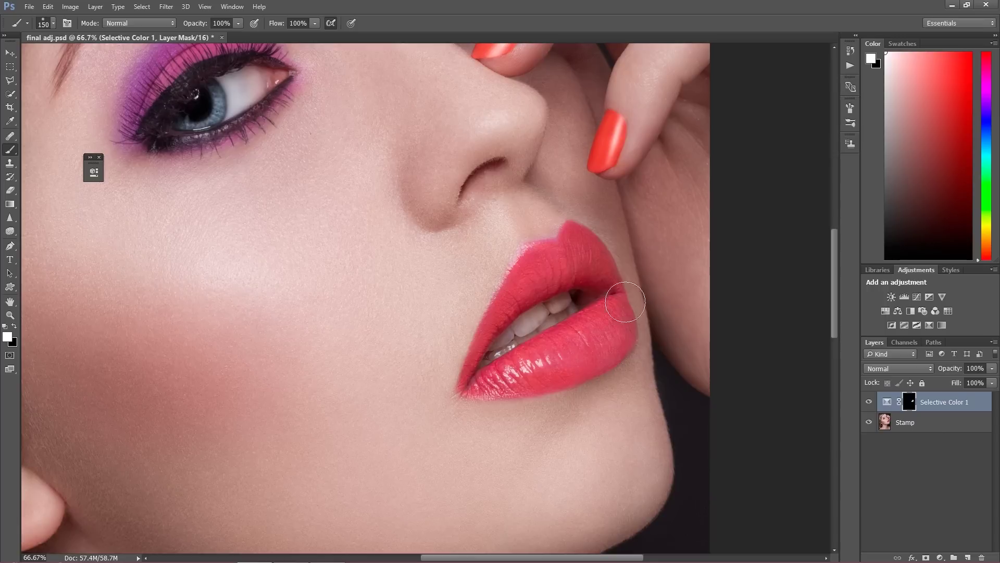
pyautogui.keyDown('alt'); pyautogui.click(910, 404); pyautogui.keyUp('alt')
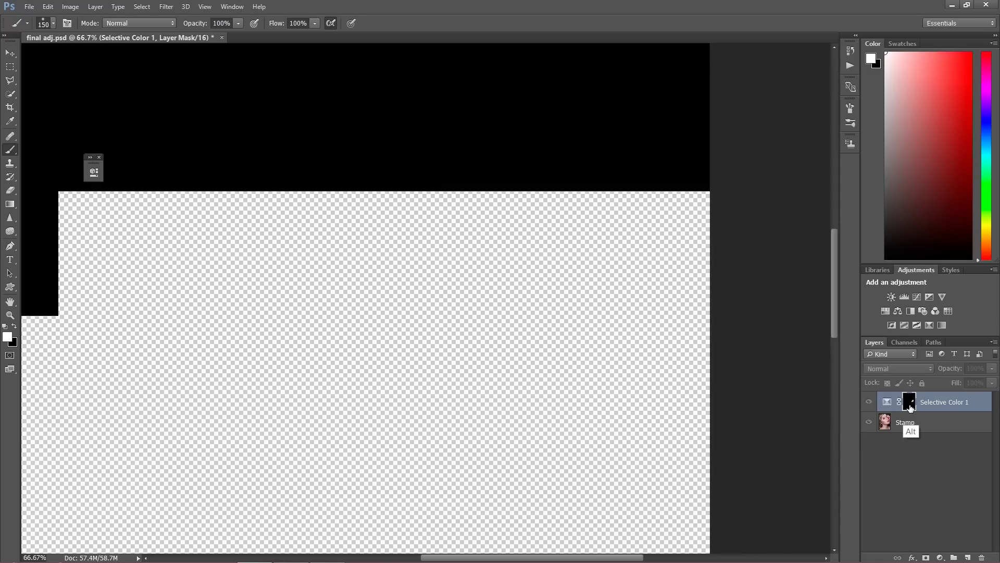
pyautogui.keyDown('alt'); pyautogui.click(910, 404); pyautogui.keyUp('alt')
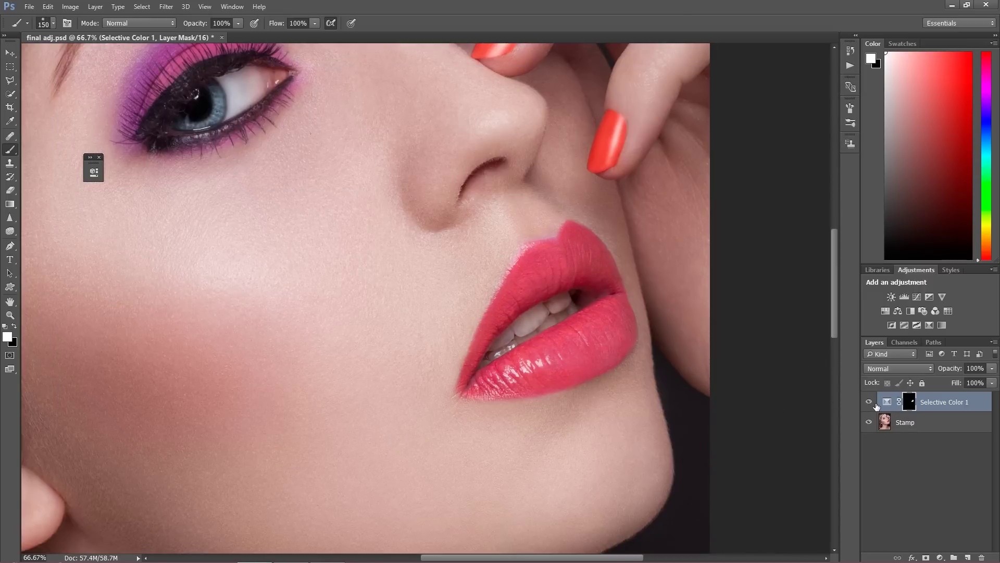
# Step: Set the brush flow to 25% and enlarge the brush to 900 px, checking its hardness
pyautogui.hotkey('ctrl', '-')
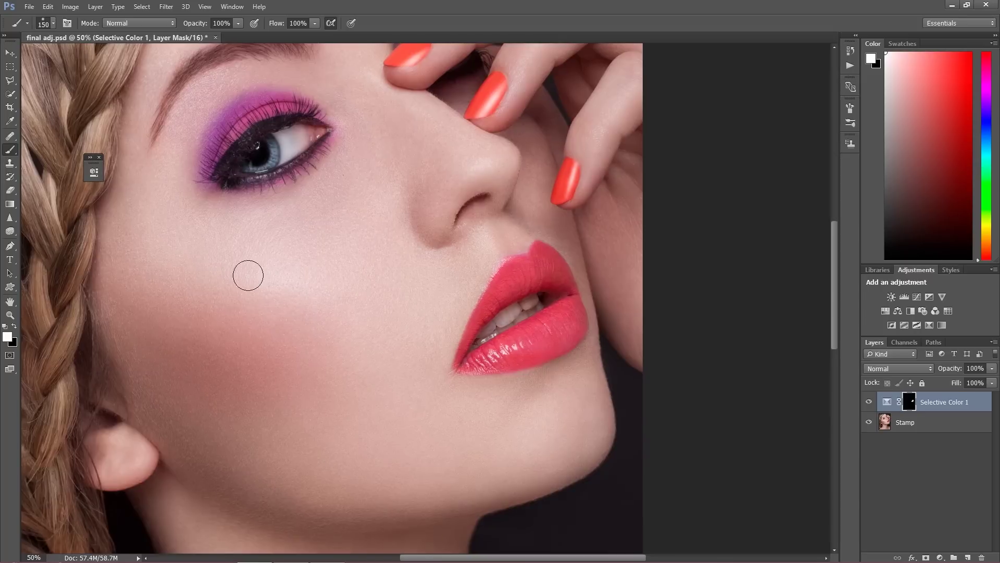
pyautogui.moveTo(276, 23); pyautogui.dragTo(239, 23)
pyautogui.press(']')
pyautogui.press(']')
pyautogui.press(']')
pyautogui.press(']')
pyautogui.press(']')
pyautogui.press(']')
pyautogui.press(']')
pyautogui.press(']')
pyautogui.press(']')
pyautogui.press(']')
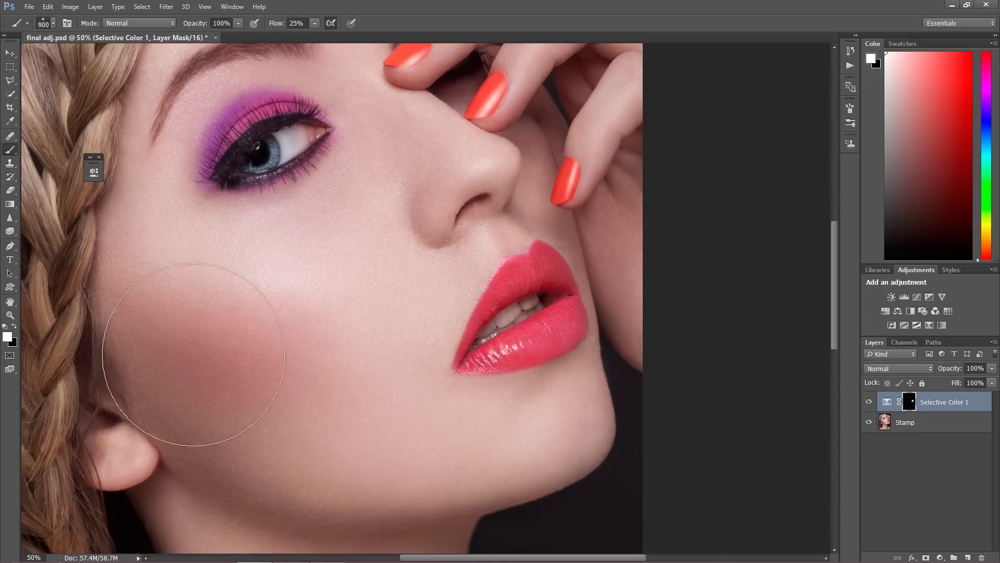
pyautogui.click(53, 24)
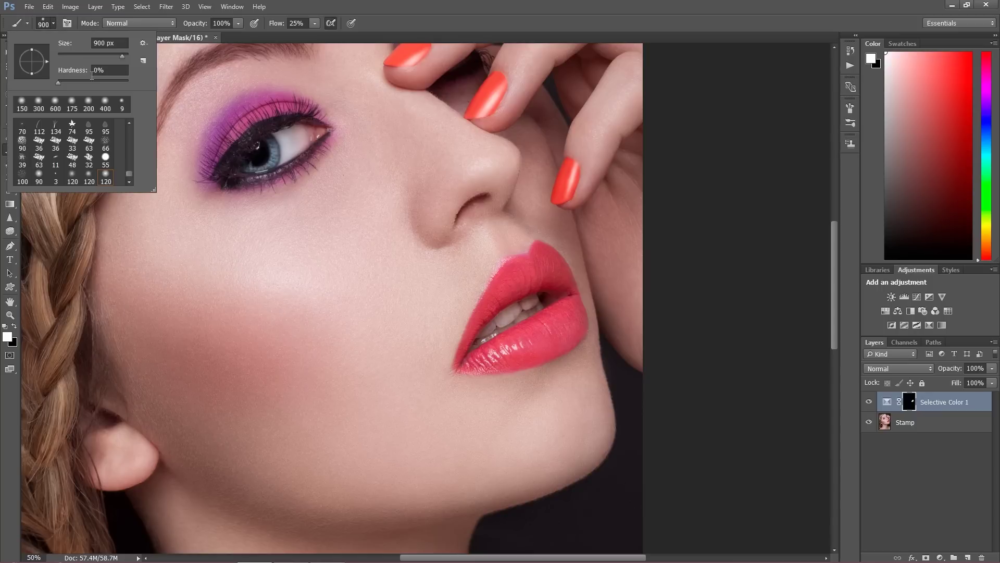
pyautogui.click(58, 25)
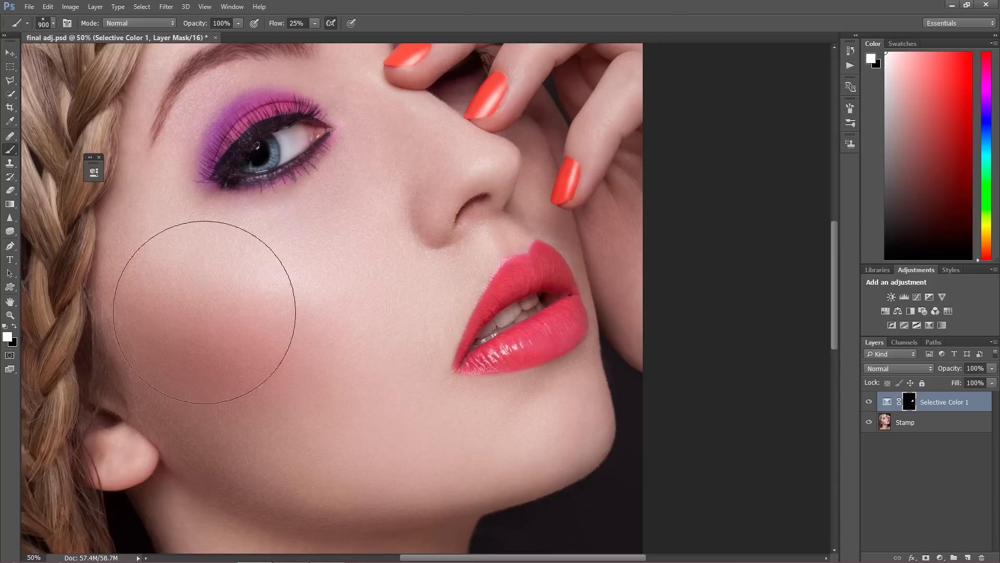
# Step: Paint softly in white over the blushed cheek on the Selective Color 1 mask
pyautogui.moveTo(192, 353)
pyautogui.mouseDown()
pyautogui.moveTo(248, 341)
pyautogui.moveTo(262, 375)
pyautogui.moveTo(254, 382)
pyautogui.moveTo(186, 362)
pyautogui.moveTo(221, 367)
pyautogui.moveTo(204, 352)
pyautogui.moveTo(292, 360)
pyautogui.moveTo(270, 355)
pyautogui.moveTo(279, 371)
pyautogui.moveTo(262, 368)
pyautogui.moveTo(297, 376)
pyautogui.moveTo(235, 410)
pyautogui.moveTo(167, 401)
pyautogui.moveTo(194, 420)
pyautogui.moveTo(166, 337)
pyautogui.moveTo(146, 357)
pyautogui.mouseUp()
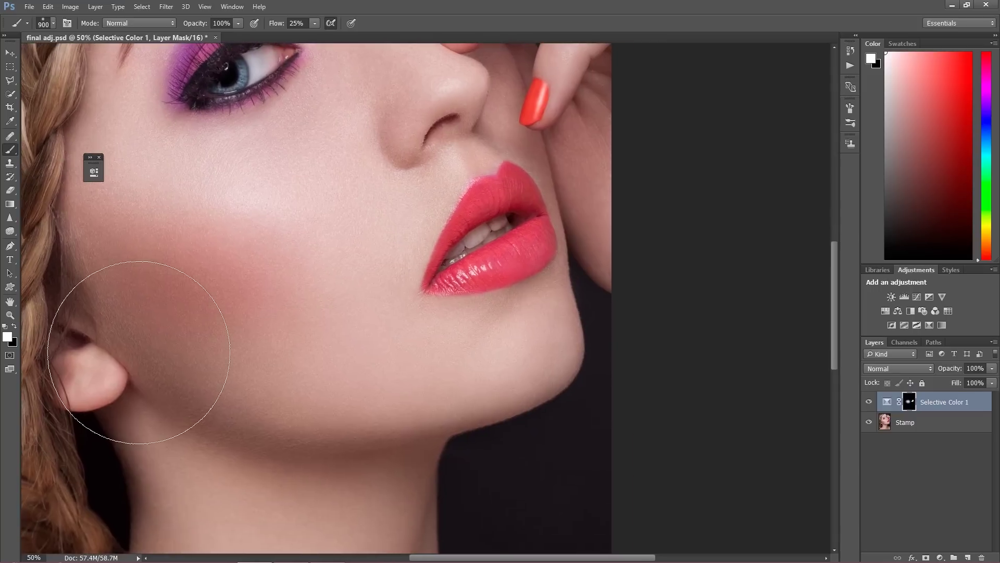
pyautogui.hotkey('ctrl', '-')
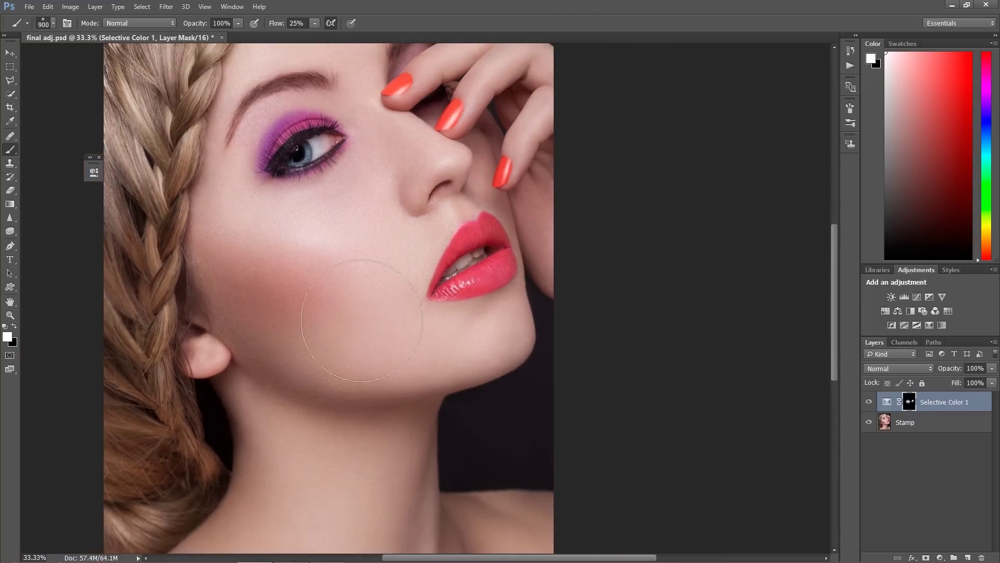
pyautogui.moveTo(306, 292)
pyautogui.mouseDown()
pyautogui.moveTo(296, 313)
pyautogui.moveTo(261, 330)
pyautogui.moveTo(217, 246)
pyautogui.moveTo(206, 301)
pyautogui.moveTo(232, 410)
pyautogui.mouseUp()
pyautogui.scroll(2, 368, 266)
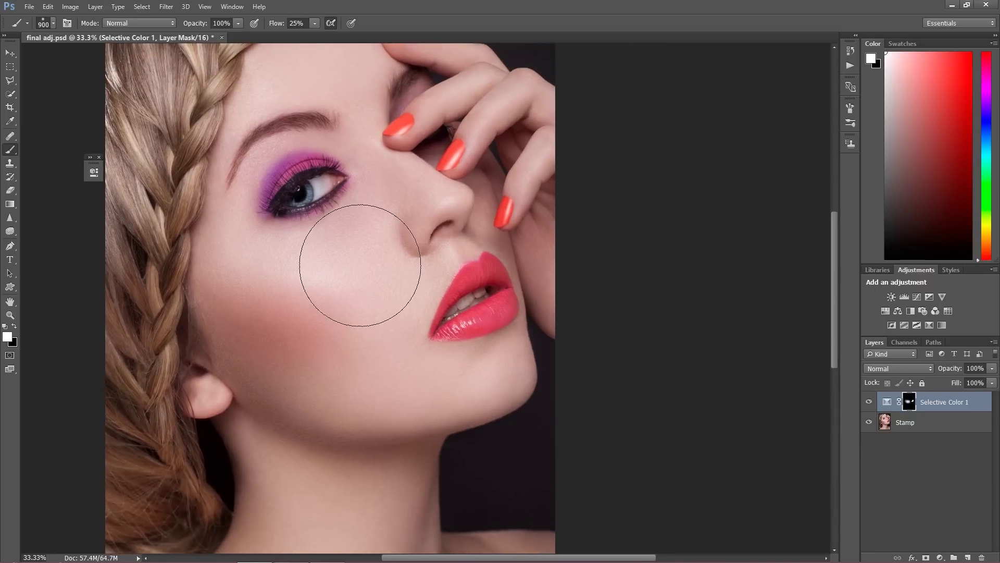
# Step: Add a second Selective Color adjustment layer and target its Neutrals
pyautogui.hotkey('ctrl', '-')
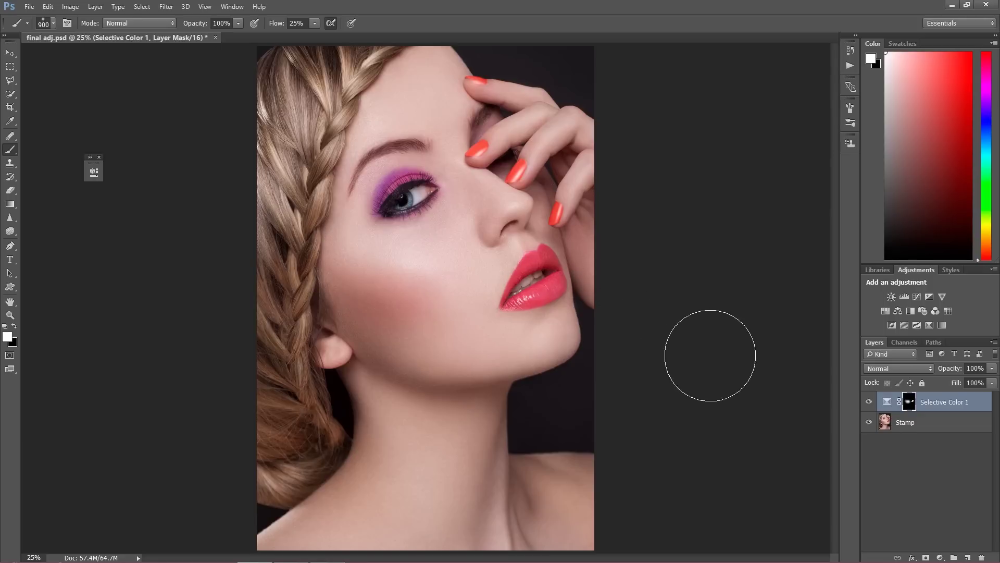
pyautogui.click(940, 557)
pyautogui.click(937, 548)
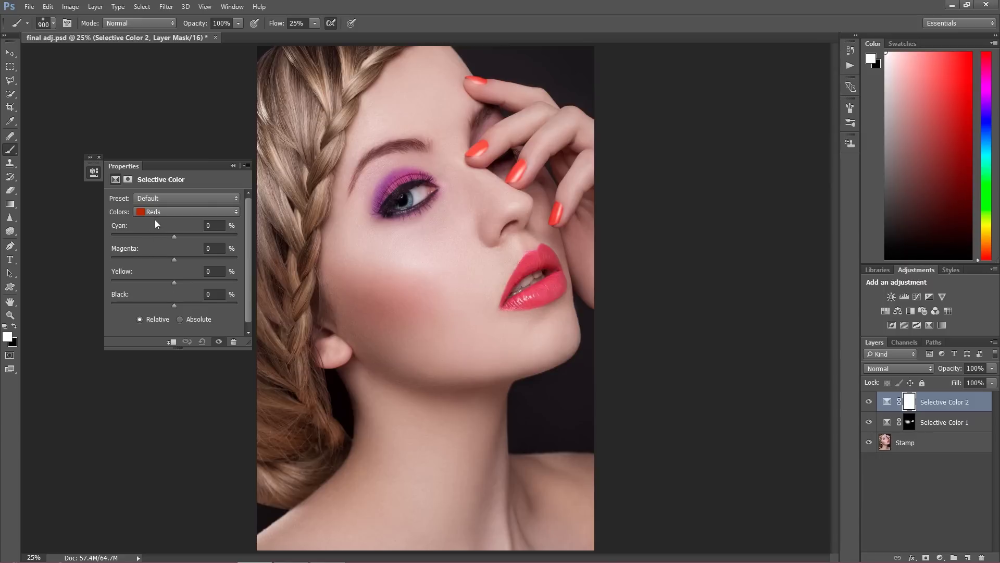
pyautogui.click(158, 211)
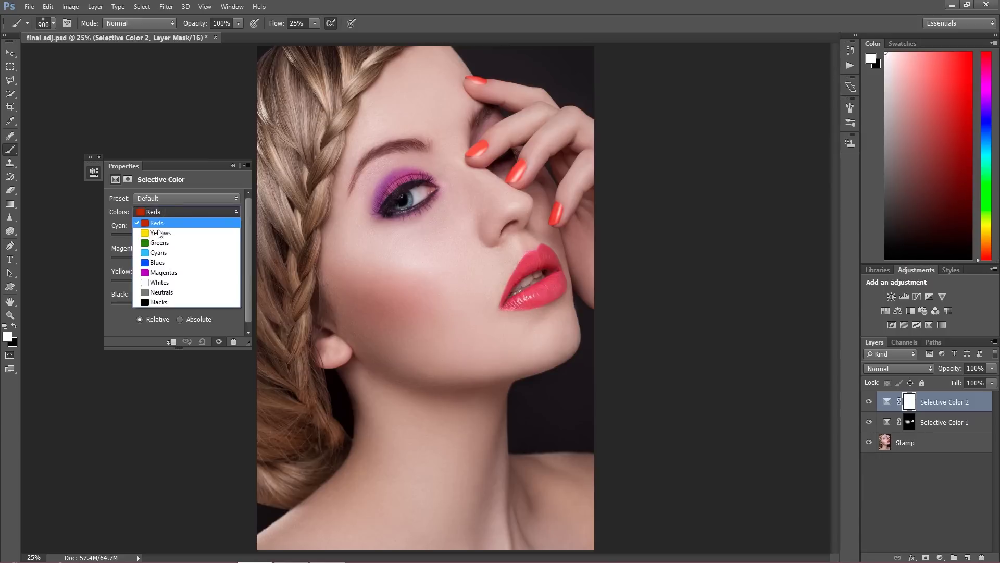
pyautogui.click(169, 293)
pyautogui.click(229, 175)
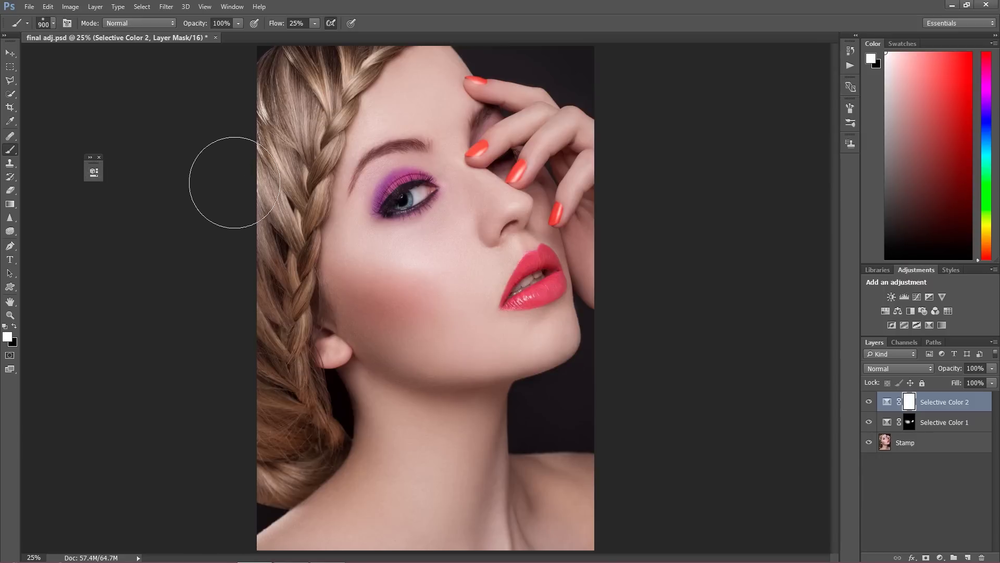
# Step: Set the Cyan of the Neutrals in Selective Color 2 to +3% and fine-tune their Magenta
pyautogui.hotkey('ctrl', '+')
pyautogui.hotkey('ctrl', '+')
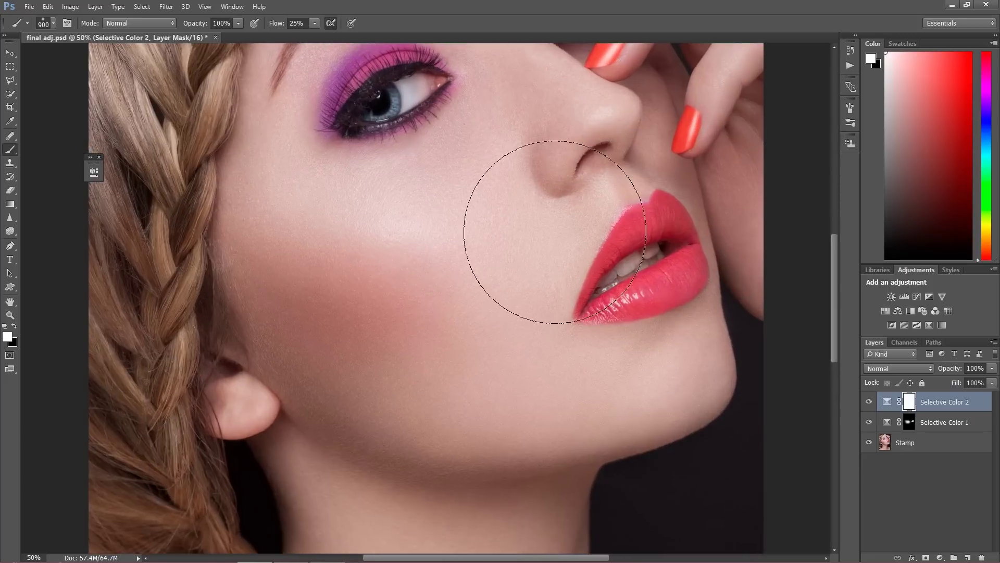
pyautogui.doubleClick(915, 405)
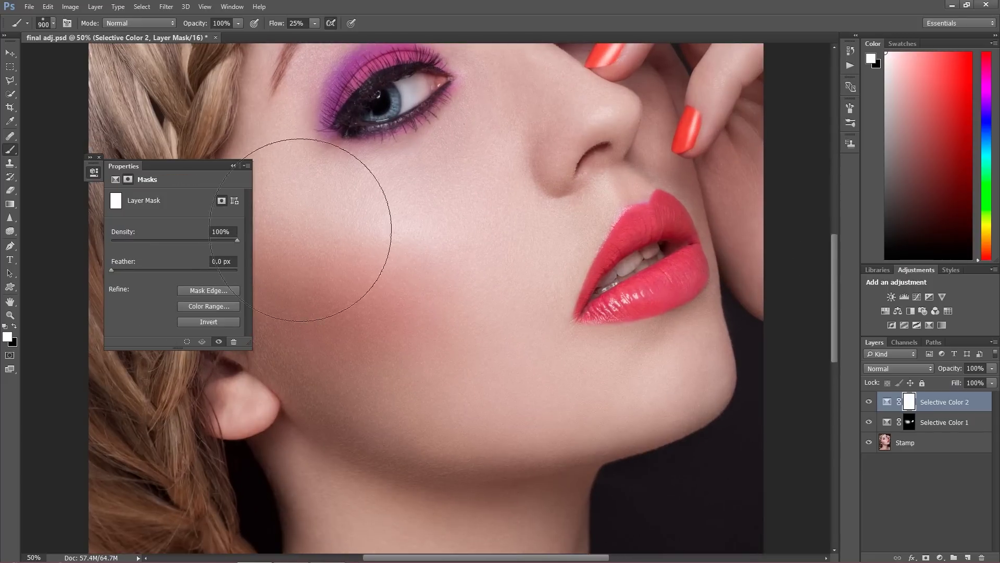
pyautogui.click(117, 179)
pyautogui.moveTo(174, 237)
pyautogui.mouseDown()
pyautogui.moveTo(188, 237)
pyautogui.moveTo(176, 238)
pyautogui.mouseUp()
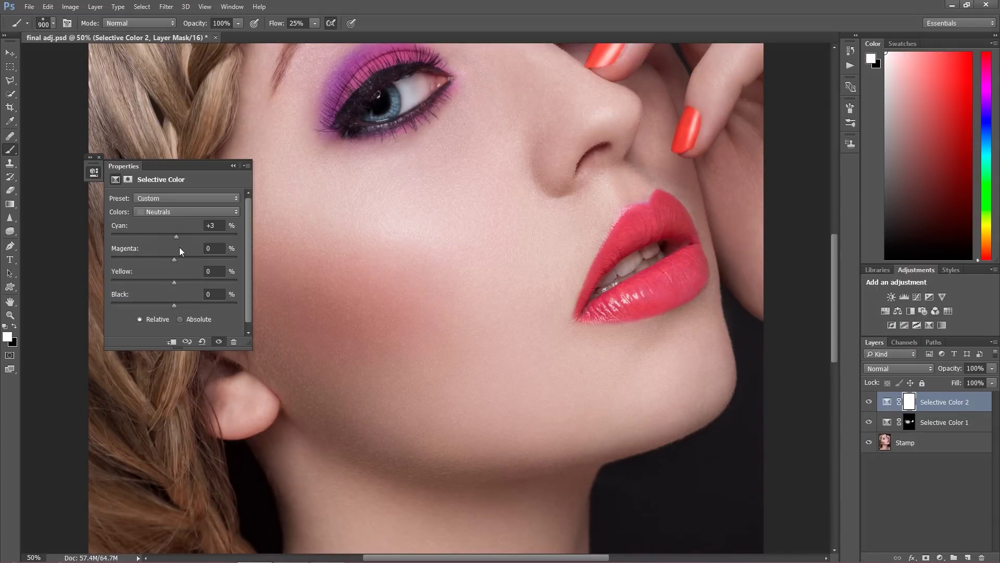
pyautogui.moveTo(174, 259)
pyautogui.mouseDown()
pyautogui.moveTo(186, 262)
pyautogui.moveTo(173, 259)
pyautogui.mouseUp()
pyautogui.click(172, 258)
pyautogui.click(210, 248)
pyautogui.press('Return')
pyautogui.click(233, 166)
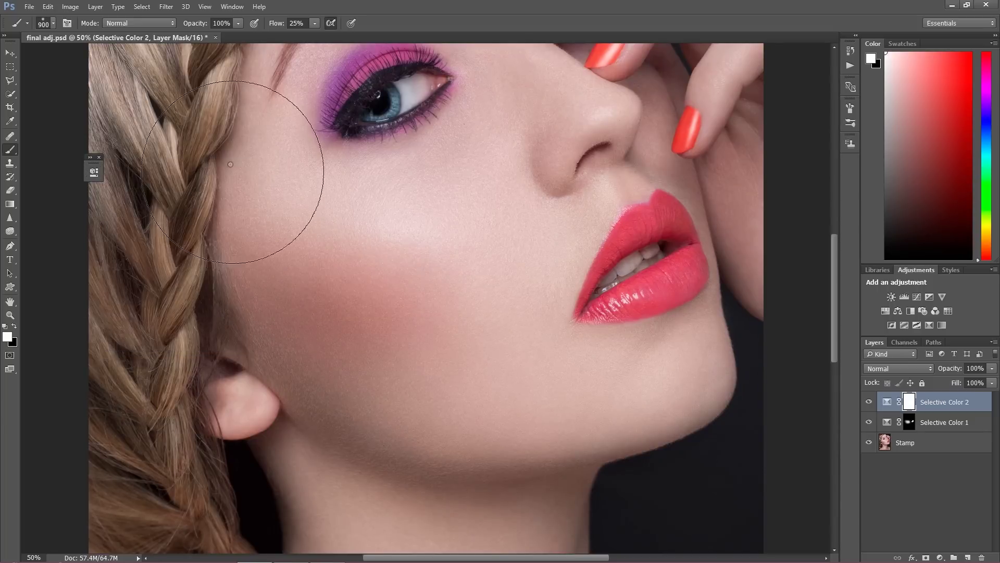
# Step: Compare the portrait with and without the Selective Color 2 adjustment at different zoom levels
pyautogui.hotkey('ctrl', '-')
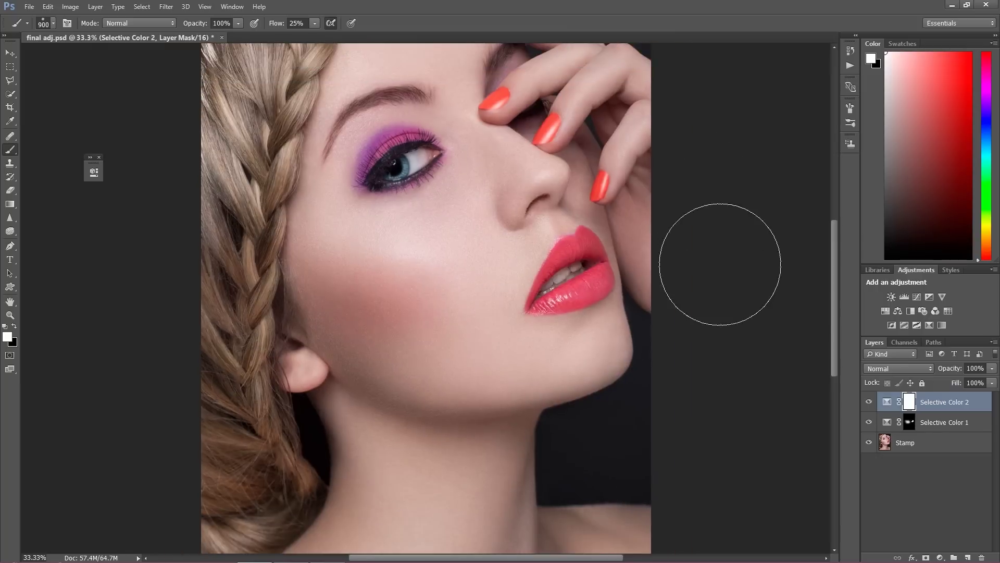
pyautogui.click(868, 402)
pyautogui.click(870, 403)
pyautogui.hotkey('ctrl', '-')
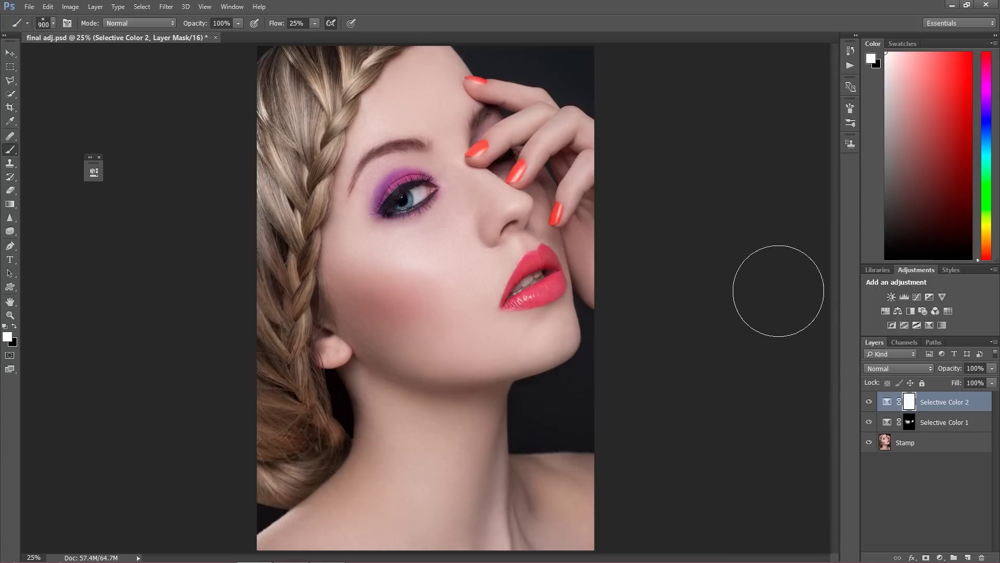
pyautogui.click(869, 404)
pyautogui.click(871, 405)
# Step: Lower the Selective Color 2 layer's opacity to 76%
pyautogui.hotkey('ctrl', '+')
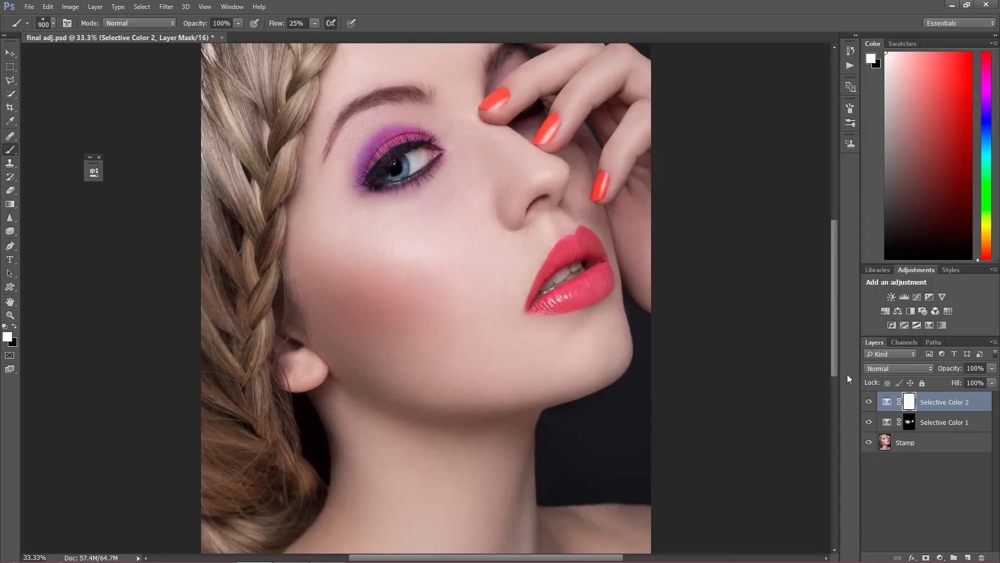
pyautogui.moveTo(948, 370); pyautogui.dragTo(935, 371)
pyautogui.click(923, 405)
# Step: Set the Yellows in Selective Color 2 to Yellow +12% and toggle the layer's visibility to compare
pyautogui.hotkey('ctrl', '-')
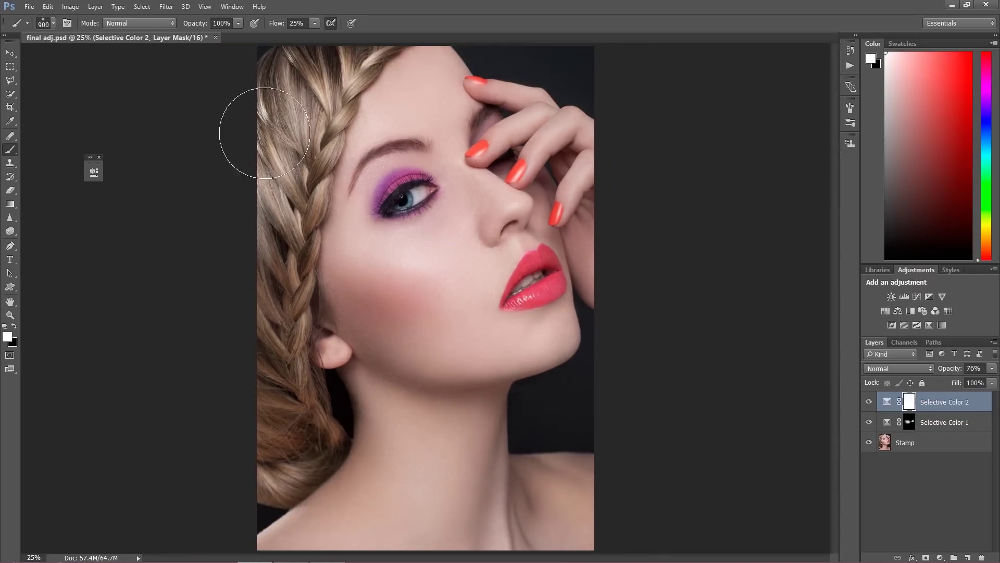
pyautogui.doubleClick(912, 407)
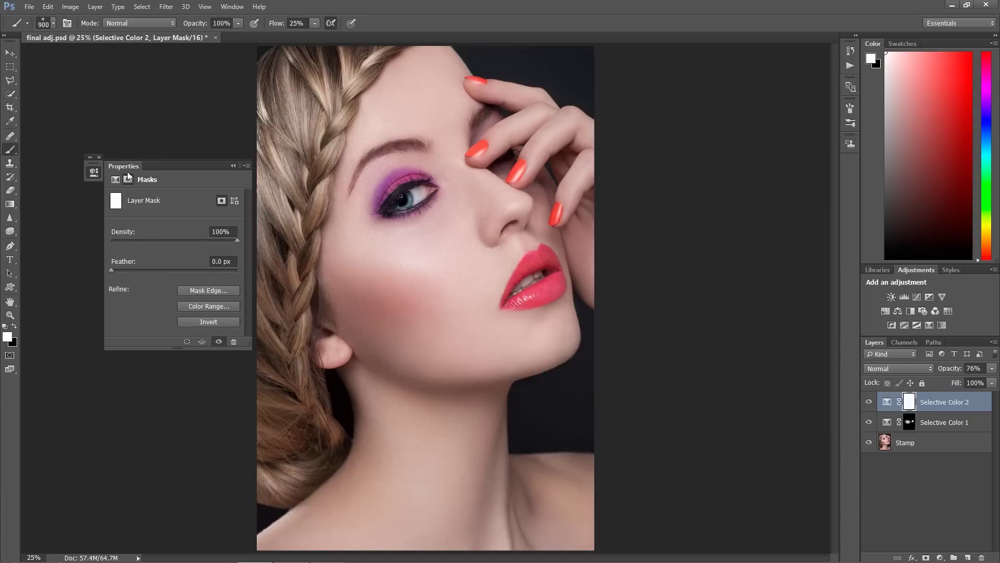
pyautogui.click(115, 179)
pyautogui.click(155, 212)
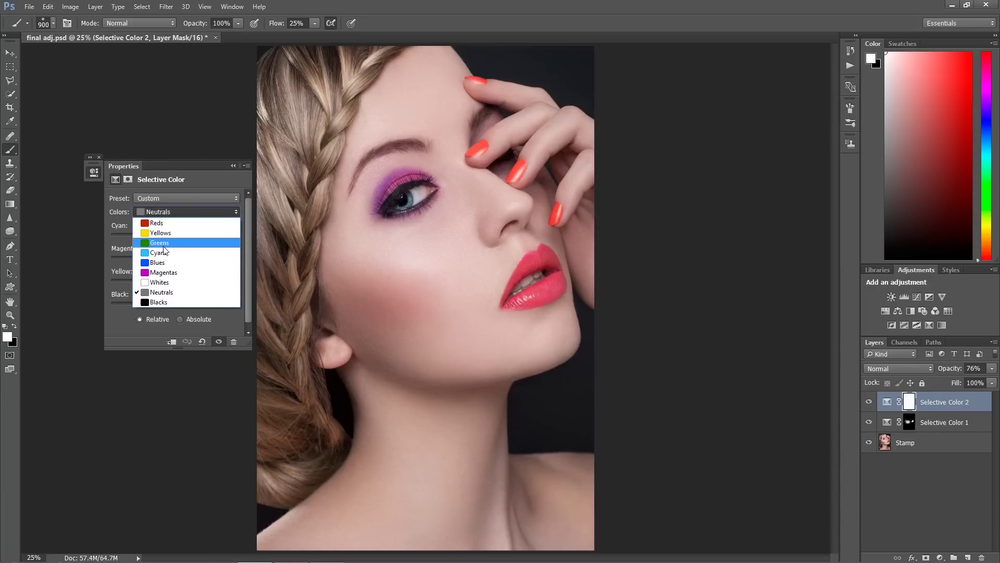
pyautogui.click(163, 233)
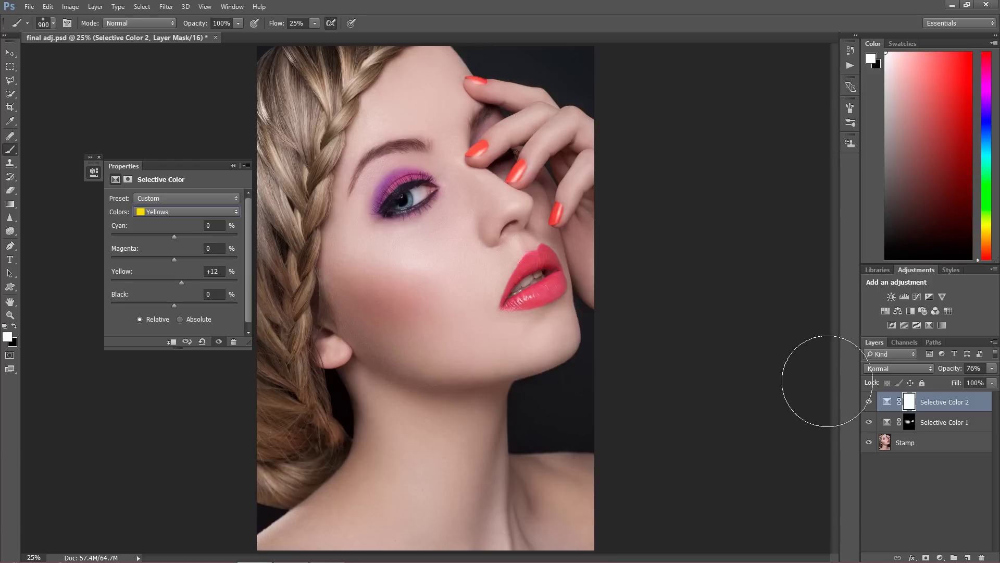
pyautogui.click(868, 402)
pyautogui.click(880, 402)
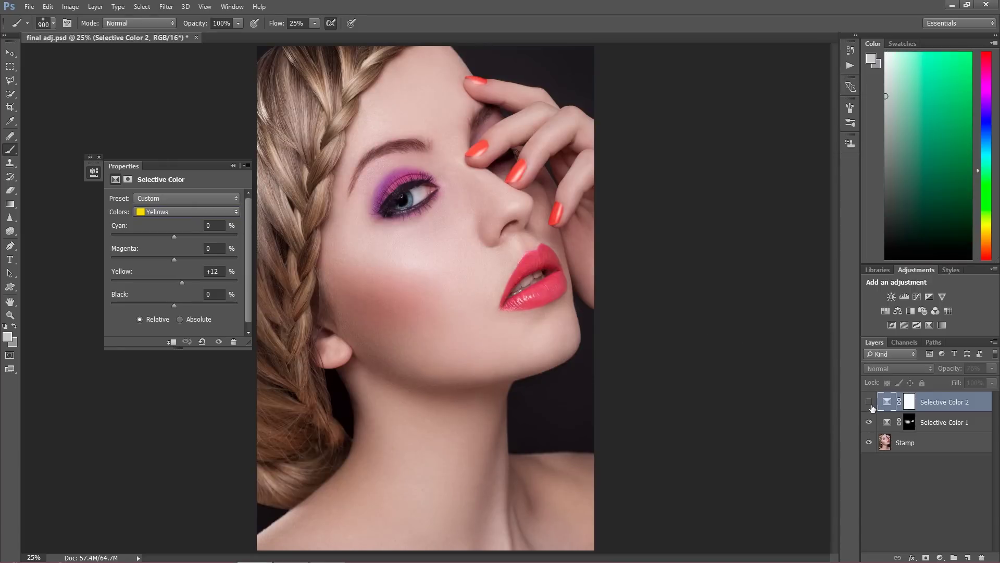
# Step: Compare the portrait with and without Selective Color 2 and reset the Yellow amount of its Yellows to 0%
pyautogui.click(869, 403)
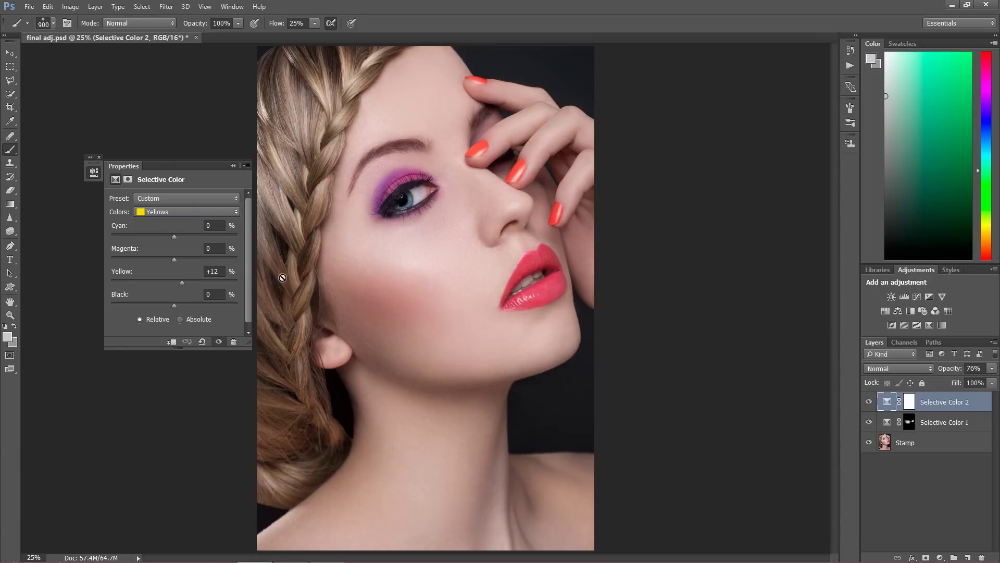
pyautogui.click(868, 401)
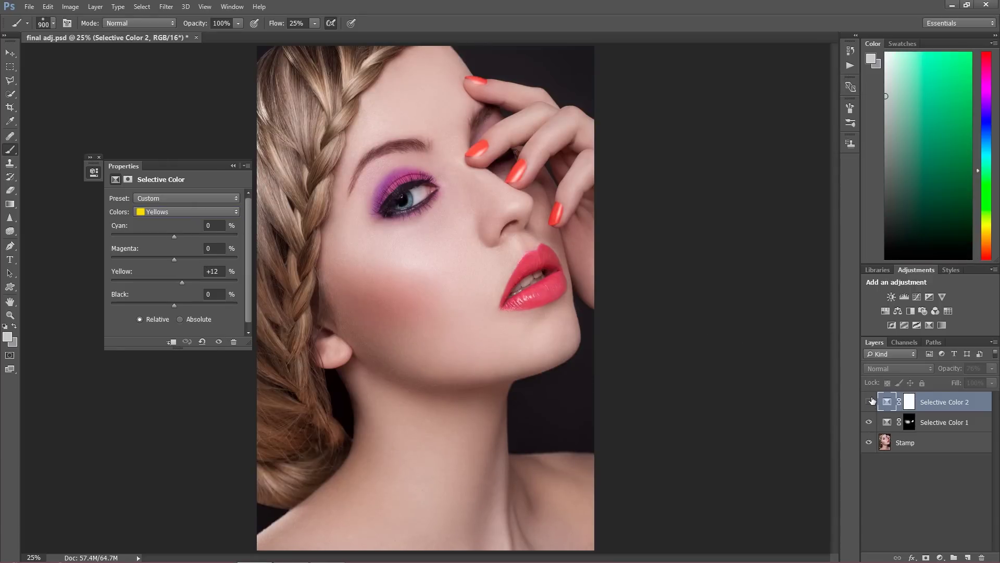
pyautogui.click(869, 401)
pyautogui.click(213, 271)
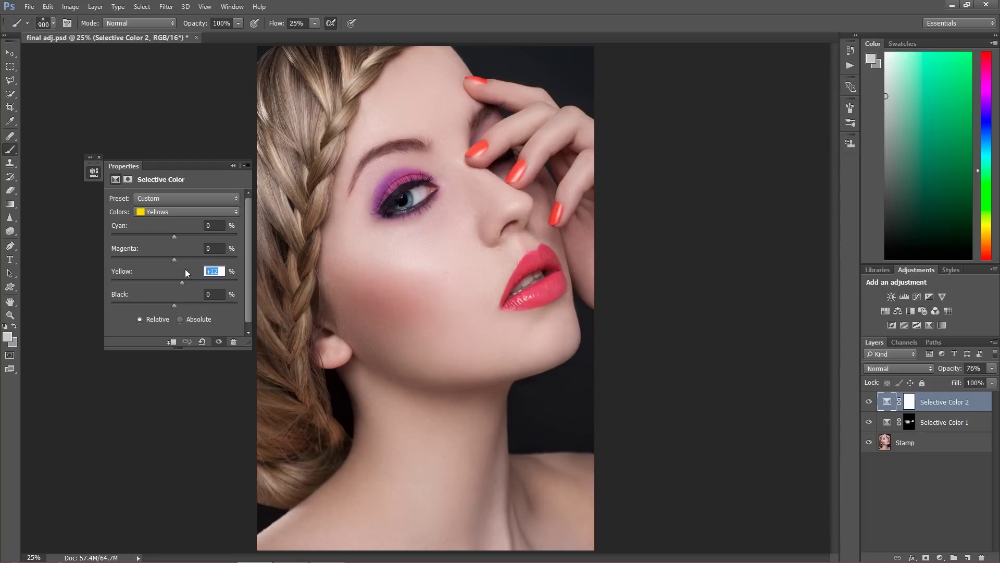
pyautogui.write('0')
pyautogui.click(233, 165)
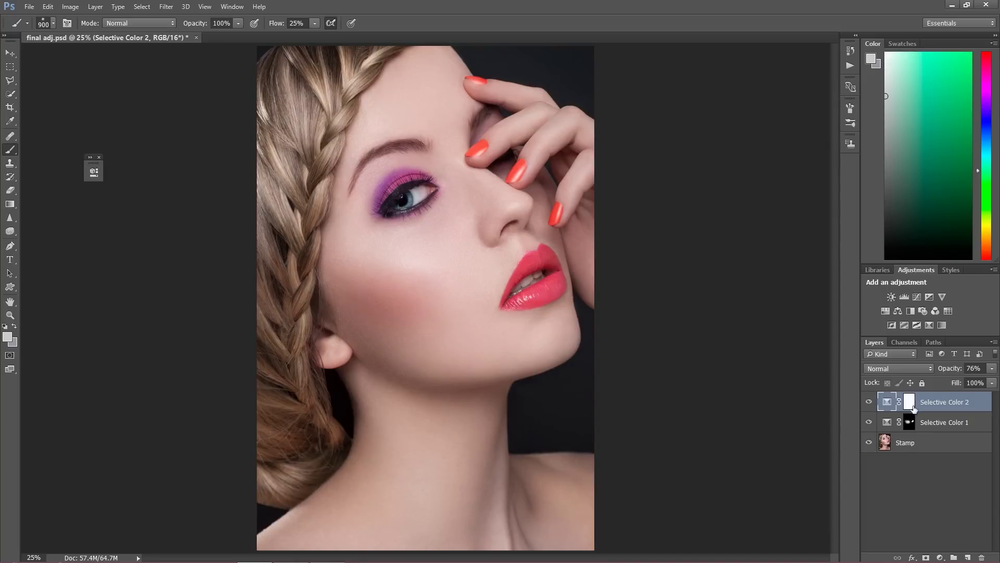
# Step: Target the Selective Color 2 layer mask and set the brush to black (000000) at 100% flow
pyautogui.click(909, 401)
pyautogui.press('d')
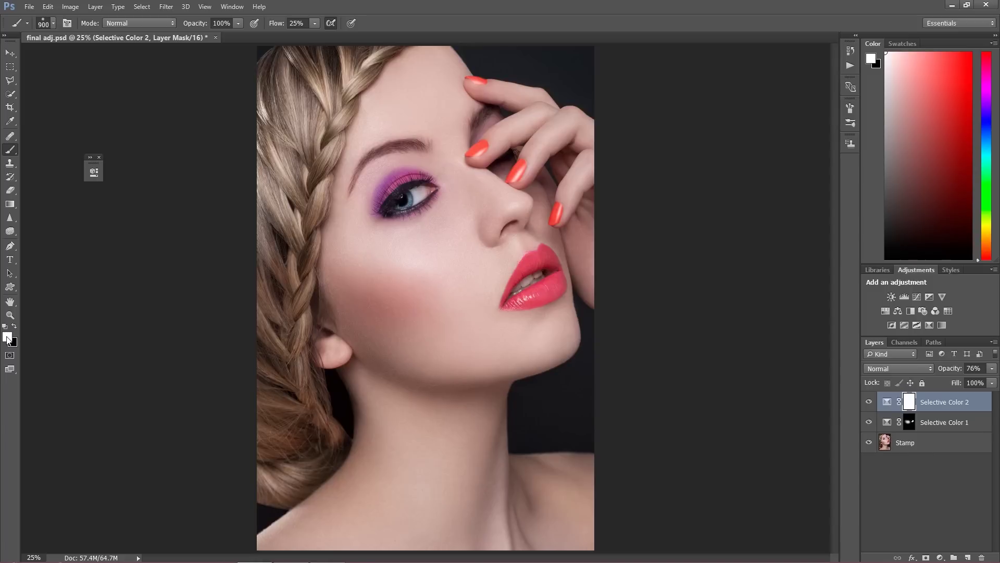
pyautogui.click(8, 337)
pyautogui.write('000000')
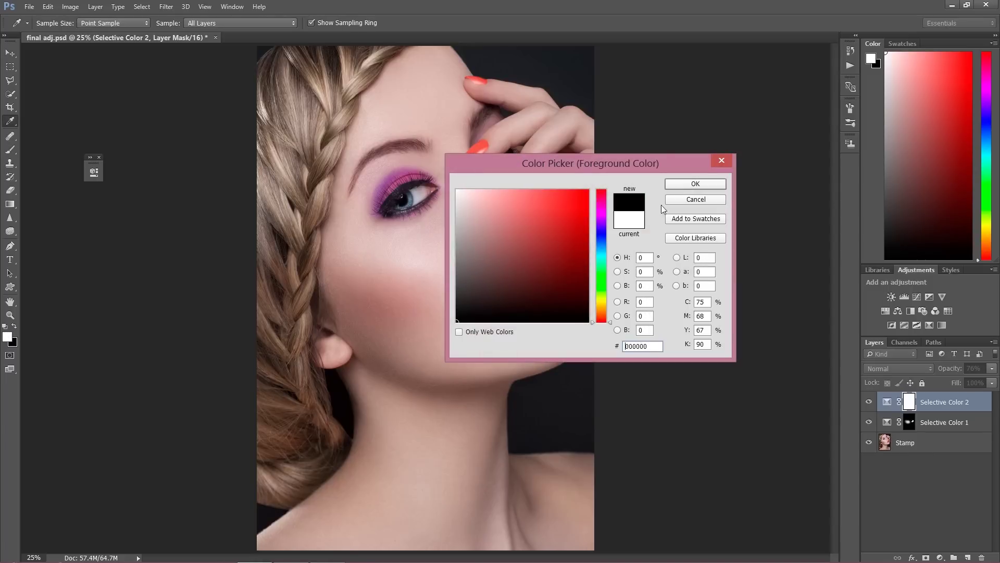
pyautogui.click(713, 187)
pyautogui.press('b')
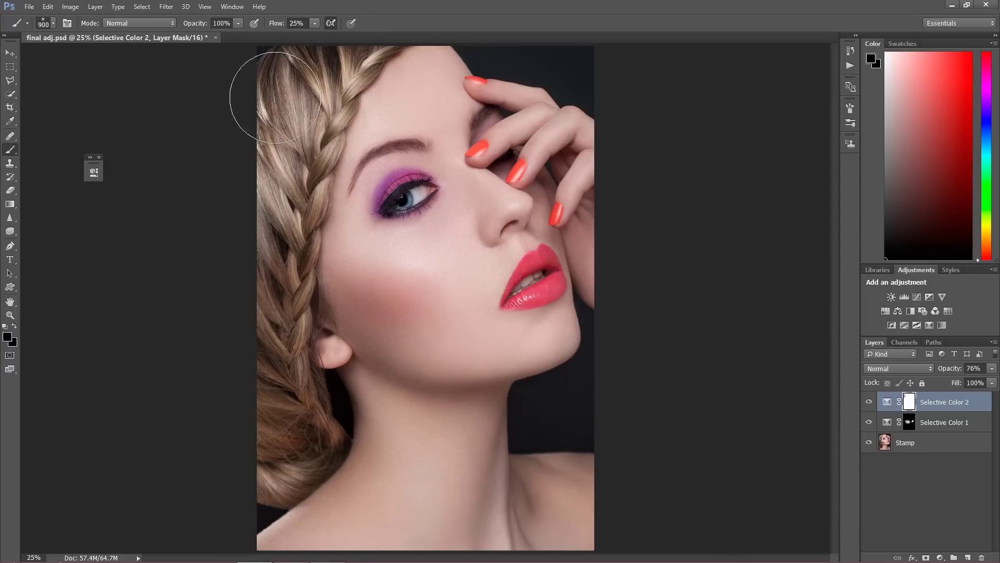
pyautogui.moveTo(273, 22); pyautogui.dragTo(317, 23)
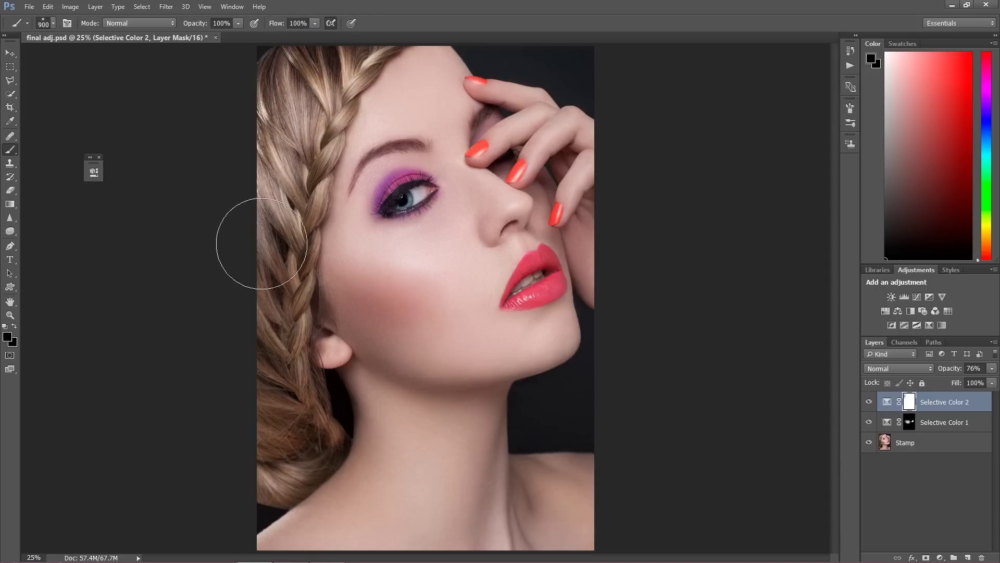
# Step: Paint the braided hair out of the Selective Color 2 mask and toggle the layer's visibility to compare
pyautogui.moveTo(263, 448)
pyautogui.mouseDown()
pyautogui.moveTo(304, 415)
pyautogui.moveTo(256, 466)
pyautogui.moveTo(292, 454)
pyautogui.moveTo(306, 418)
pyautogui.mouseUp()
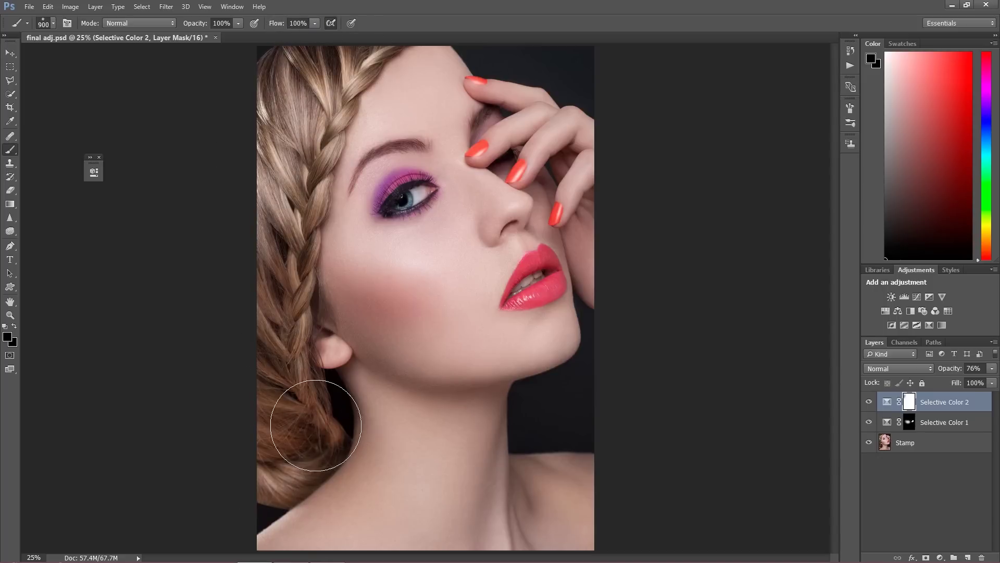
pyautogui.moveTo(293, 66)
pyautogui.mouseDown()
pyautogui.moveTo(235, 78)
pyautogui.moveTo(187, 146)
pyautogui.mouseUp()
pyautogui.moveTo(183, 198)
pyautogui.mouseDown()
pyautogui.moveTo(287, 78)
pyautogui.moveTo(355, 35)
pyautogui.moveTo(324, 61)
pyautogui.moveTo(287, 121)
pyautogui.moveTo(261, 208)
pyautogui.moveTo(255, 454)
pyautogui.moveTo(273, 456)
pyautogui.moveTo(300, 431)
pyautogui.moveTo(264, 442)
pyautogui.mouseUp()
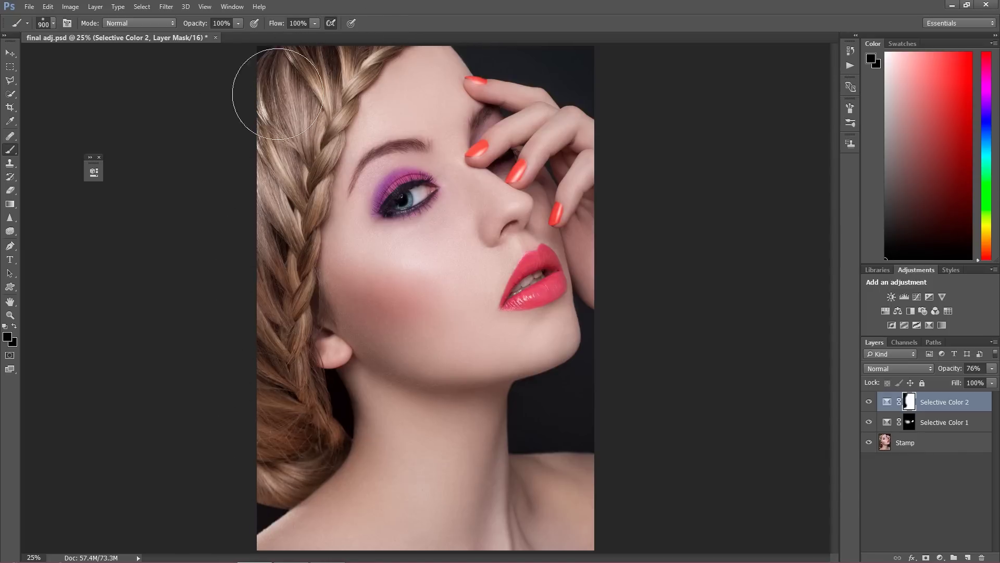
pyautogui.moveTo(324, 66)
pyautogui.mouseDown()
pyautogui.moveTo(349, 54)
pyautogui.moveTo(307, 95)
pyautogui.moveTo(279, 180)
pyautogui.moveTo(248, 397)
pyautogui.mouseUp()
pyautogui.click(869, 402)
pyautogui.click(870, 402)
pyautogui.click(869, 403)
pyautogui.click(870, 404)
# Step: Add a third Selective Color adjustment layer and lower the Yellow amount of its Yellows
pyautogui.click(939, 557)
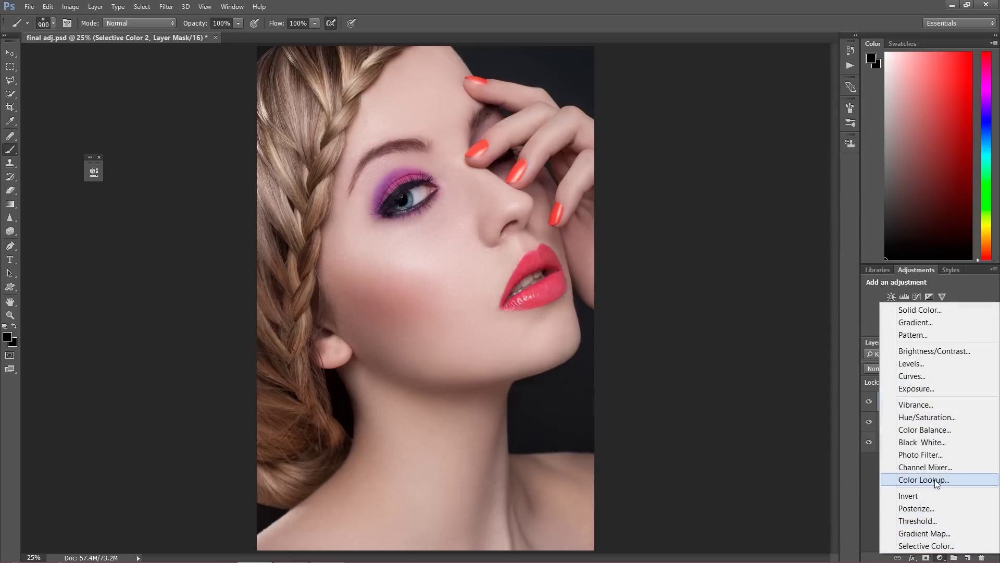
pyautogui.click(926, 546)
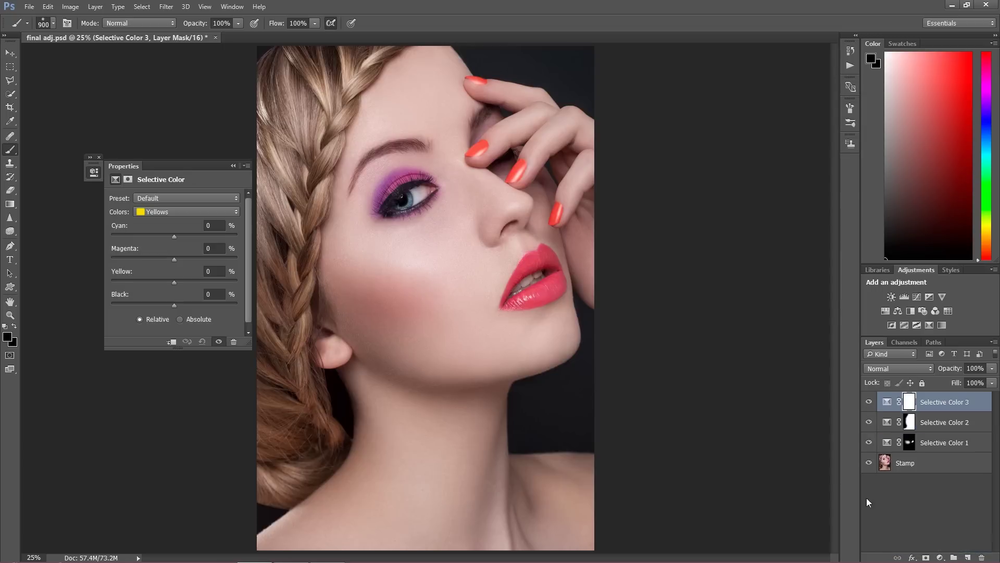
pyautogui.click(168, 282)
pyautogui.click(163, 281)
pyautogui.click(233, 166)
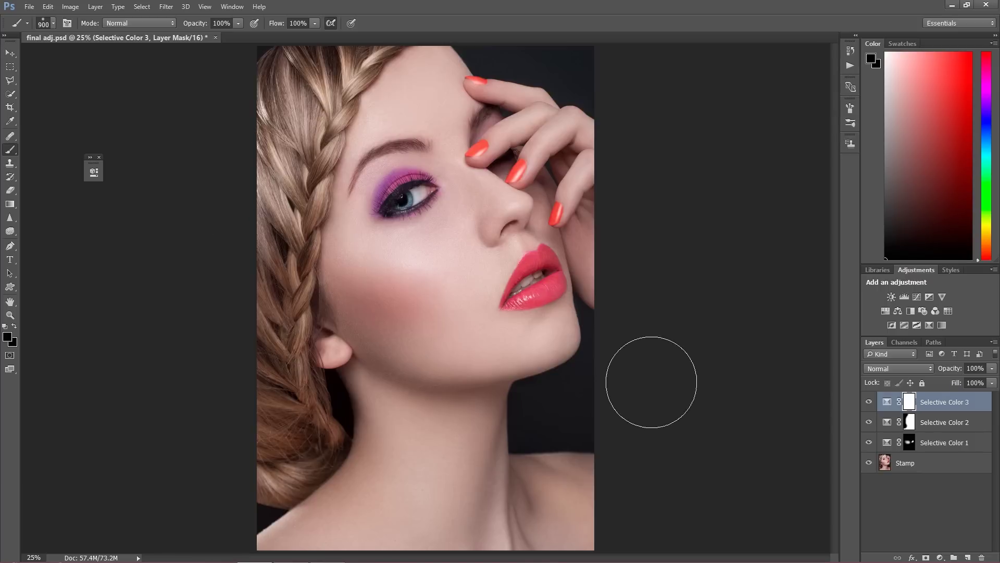
# Step: Reduce the brush to 300 px, load the Selective Color 3 mask as a selection and invert the mask to black
pyautogui.press('[')
pyautogui.press('[')
pyautogui.press('[')
pyautogui.press('[')
pyautogui.press('[')
pyautogui.press('[')
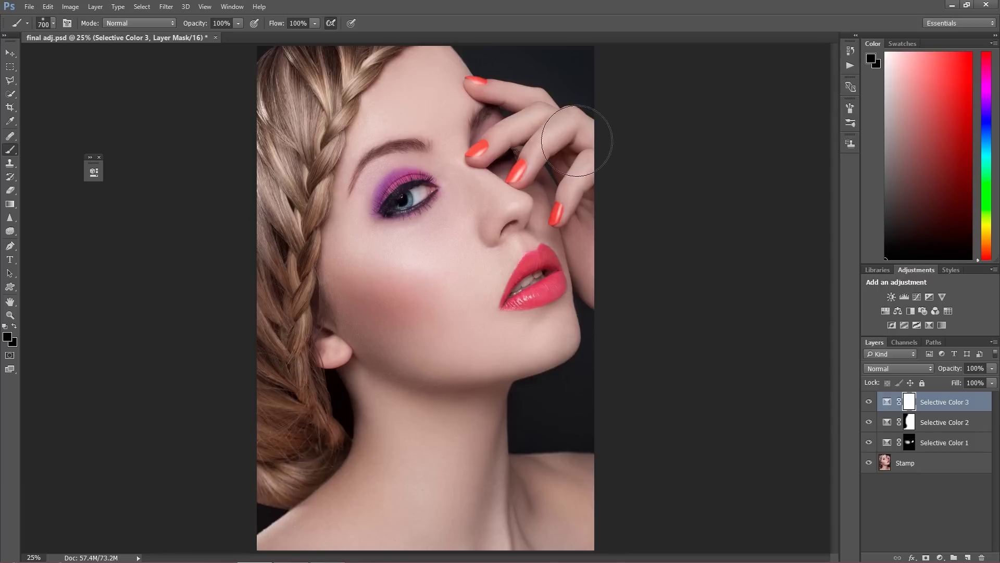
pyautogui.keyDown('ctrl'); pyautogui.click(910, 402); pyautogui.keyUp('ctrl')
pyautogui.hotkey('ctrl', 'i')
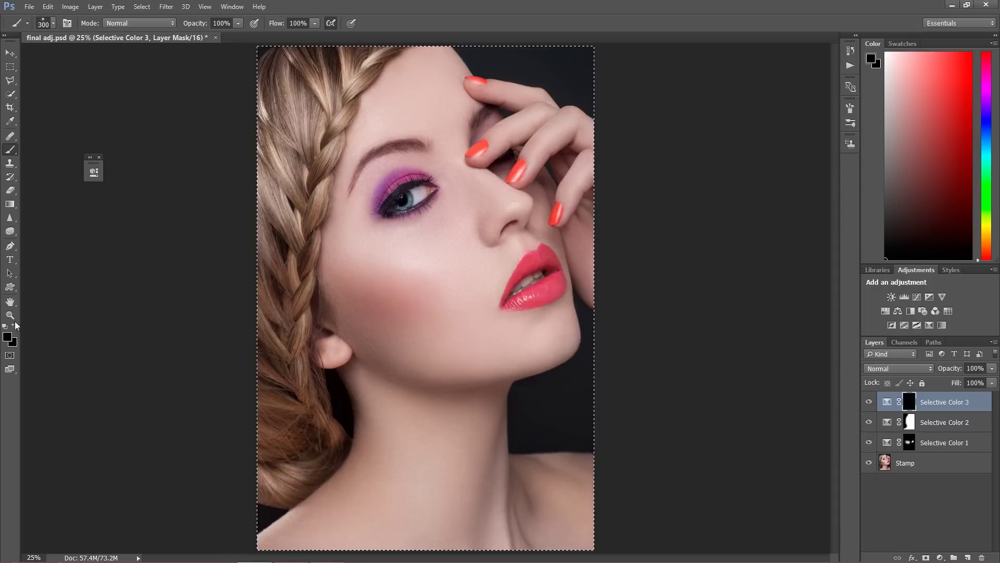
# Step: Set the foreground color to white and paint the raised hand into the Selective Color 3 mask
pyautogui.click(7, 337)
pyautogui.click(458, 191)
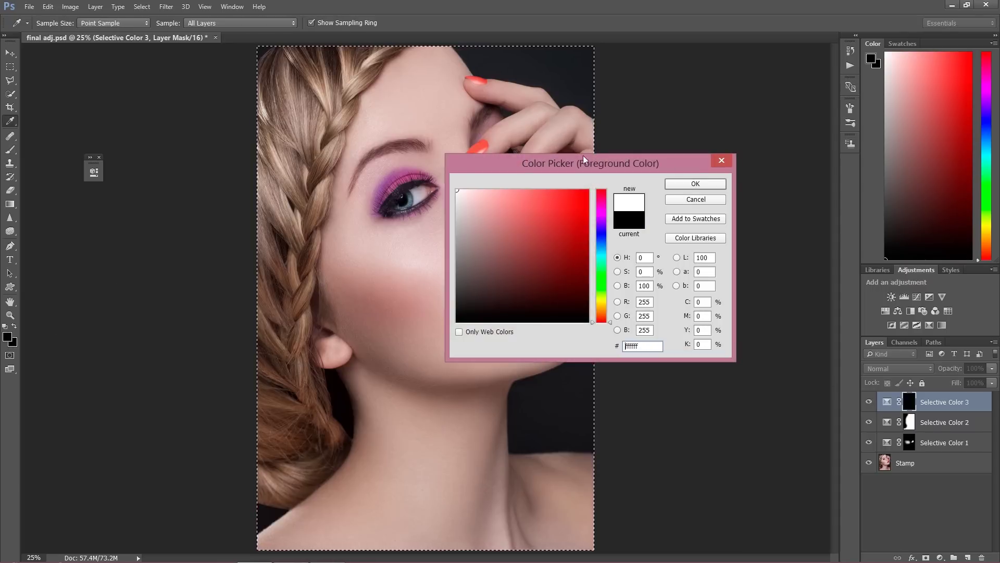
pyautogui.click(695, 184)
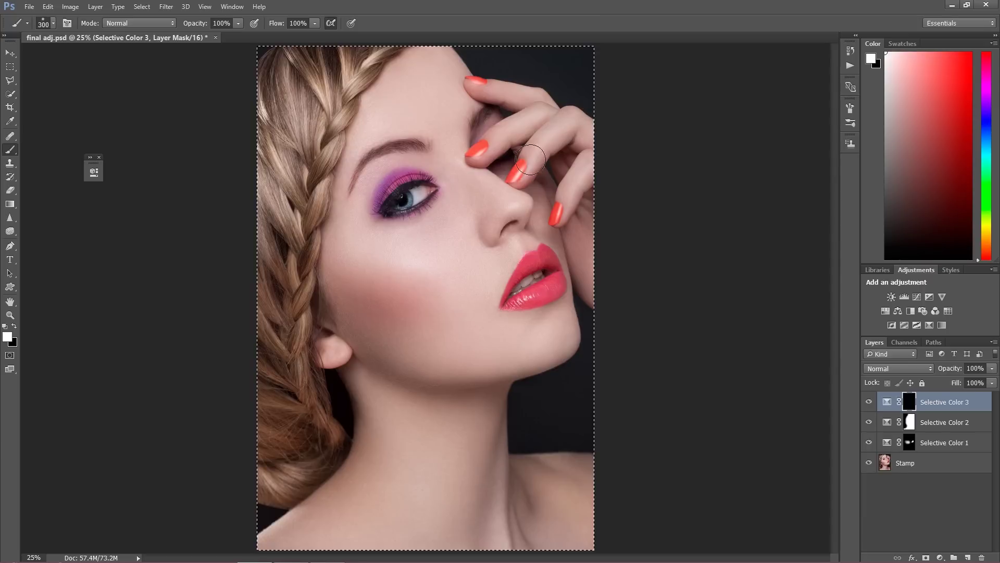
pyautogui.moveTo(576, 193)
pyautogui.mouseDown()
pyautogui.moveTo(593, 260)
pyautogui.moveTo(602, 232)
pyautogui.moveTo(591, 224)
pyautogui.mouseUp()
pyautogui.moveTo(496, 105)
pyautogui.mouseDown()
pyautogui.moveTo(483, 86)
pyautogui.moveTo(498, 133)
pyautogui.mouseUp()
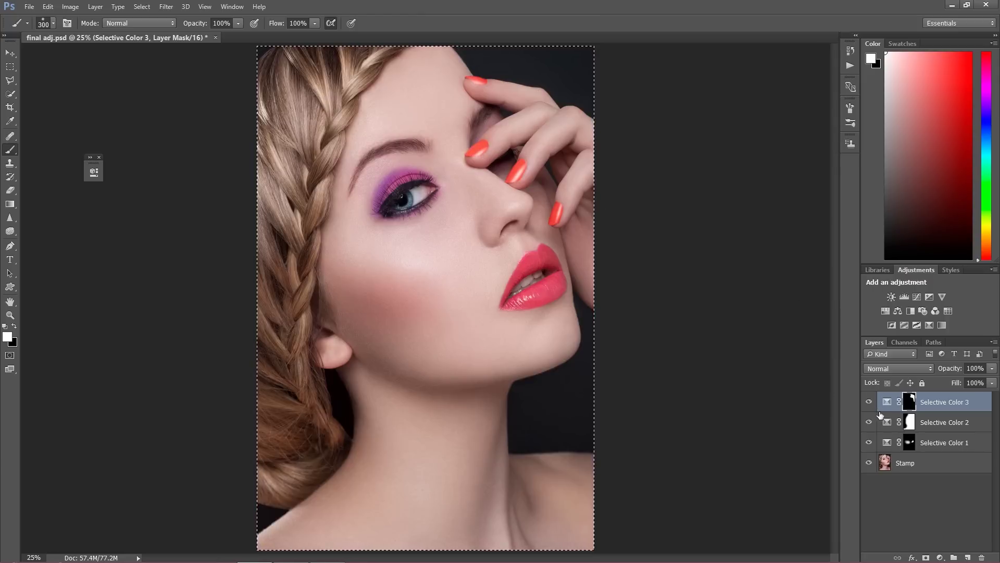
# Step: Add a fourth Selective Color adjustment layer, raise the Yellow of its Yellows and adjust the Black of another color range
pyautogui.click(9, 66)
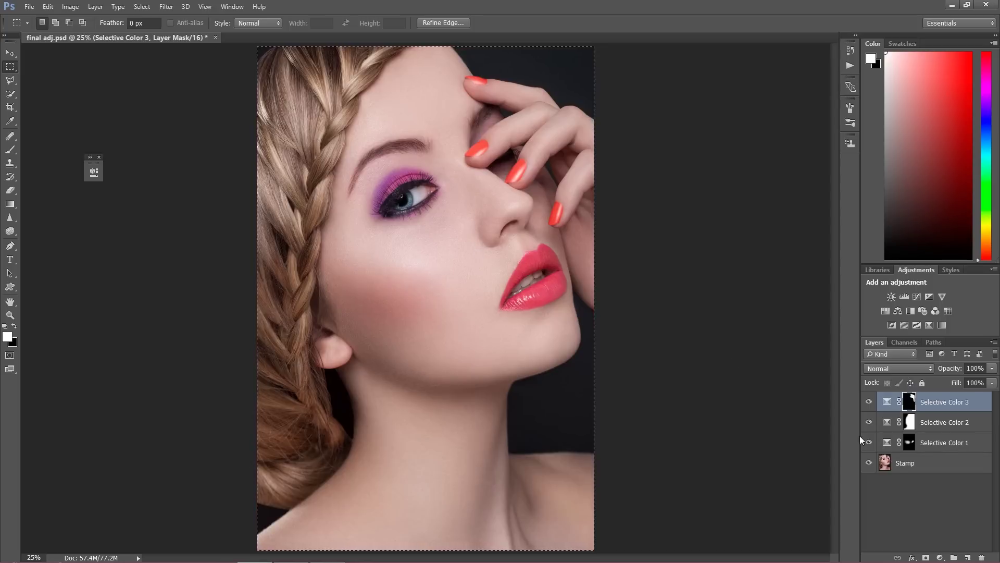
pyautogui.click(941, 557)
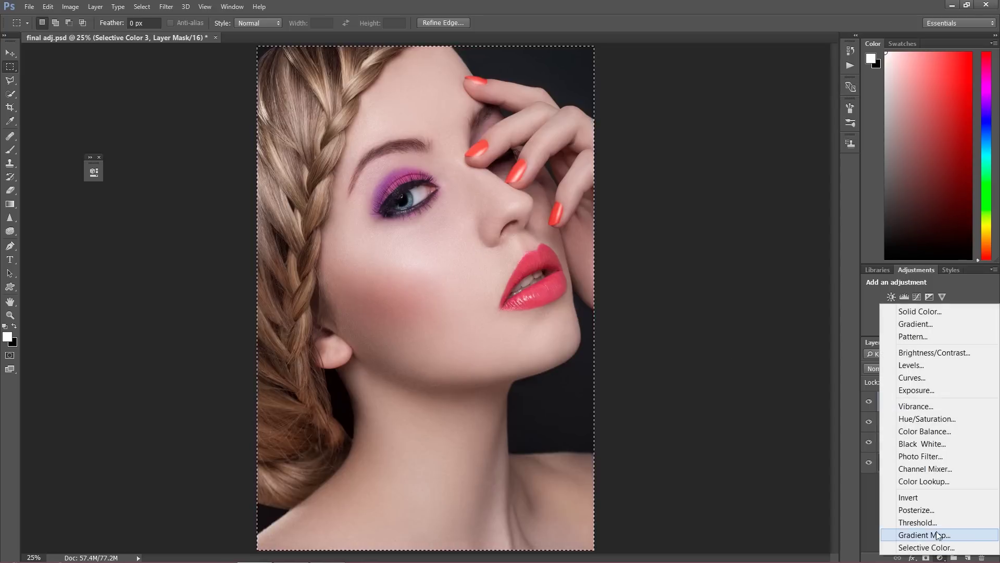
pyautogui.click(930, 548)
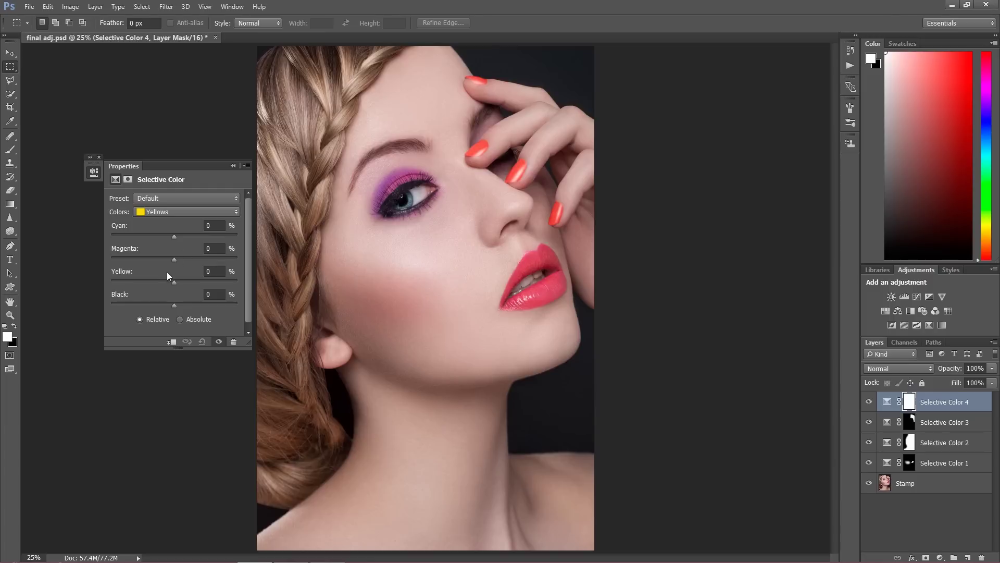
pyautogui.moveTo(175, 282); pyautogui.dragTo(180, 281)
pyautogui.click(163, 211)
pyautogui.click(166, 286)
pyautogui.moveTo(204, 306); pyautogui.dragTo(164, 307)
pyautogui.click(232, 166)
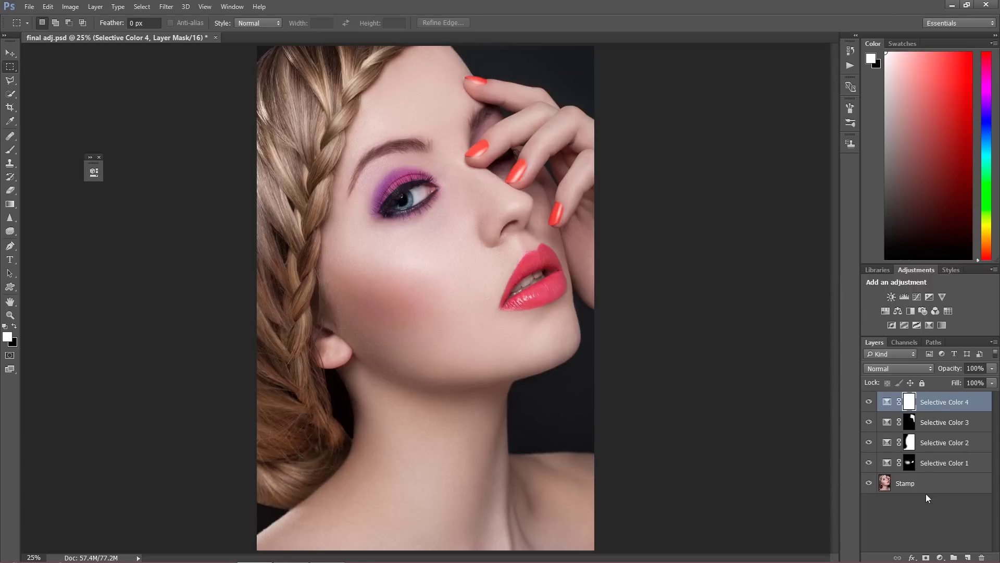
# Step: Invert the Selective Color 4 mask and paint the lower hair and neck area in with white, enlarging the brush to 900 px
pyautogui.hotkey('ctrl', 'i')
pyautogui.click(10, 149)
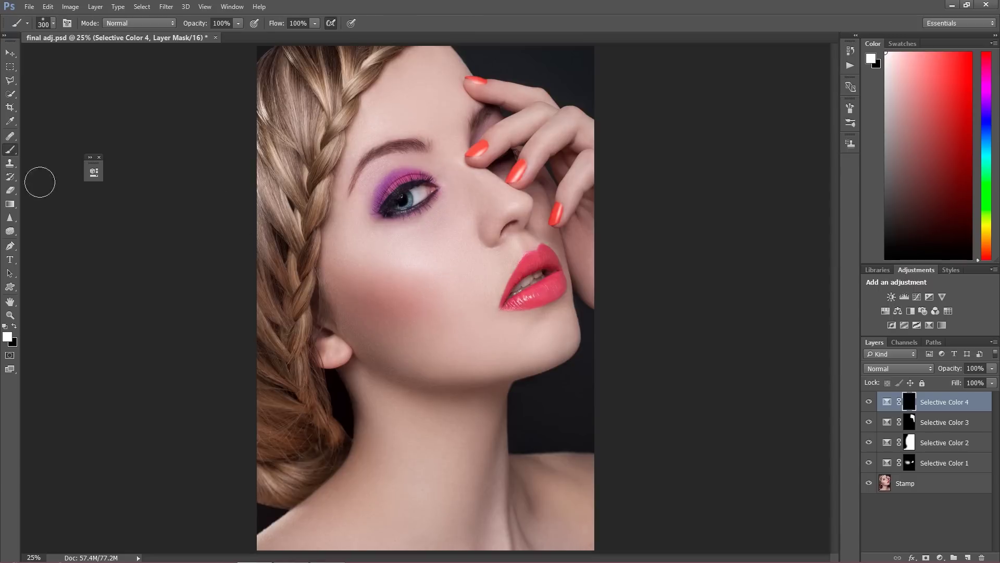
pyautogui.press(']')
pyautogui.press(']')
pyautogui.press(']')
pyautogui.moveTo(273, 456)
pyautogui.mouseDown()
pyautogui.moveTo(302, 436)
pyautogui.moveTo(302, 462)
pyautogui.moveTo(308, 439)
pyautogui.mouseUp()
pyautogui.moveTo(258, 330)
pyautogui.mouseDown()
pyautogui.moveTo(297, 433)
pyautogui.moveTo(272, 468)
pyautogui.mouseUp()
pyautogui.press(']')
pyautogui.press(']')
pyautogui.press(']')
pyautogui.moveTo(402, 453)
pyautogui.mouseDown()
pyautogui.moveTo(418, 476)
pyautogui.moveTo(389, 525)
pyautogui.moveTo(438, 458)
pyautogui.moveTo(418, 498)
pyautogui.moveTo(443, 471)
pyautogui.moveTo(413, 481)
pyautogui.moveTo(405, 453)
pyautogui.moveTo(351, 529)
pyautogui.moveTo(415, 445)
pyautogui.moveTo(416, 521)
pyautogui.moveTo(446, 472)
pyautogui.moveTo(429, 507)
pyautogui.moveTo(443, 492)
pyautogui.moveTo(424, 441)
pyautogui.moveTo(352, 538)
pyautogui.moveTo(408, 547)
pyautogui.mouseUp()
# Step: Compare the portrait with and without the Selective Color 4 adjustment
pyautogui.click(870, 402)
pyautogui.click(870, 404)
pyautogui.click(870, 406)
pyautogui.click(873, 403)
pyautogui.click(875, 401)
pyautogui.click(885, 400)
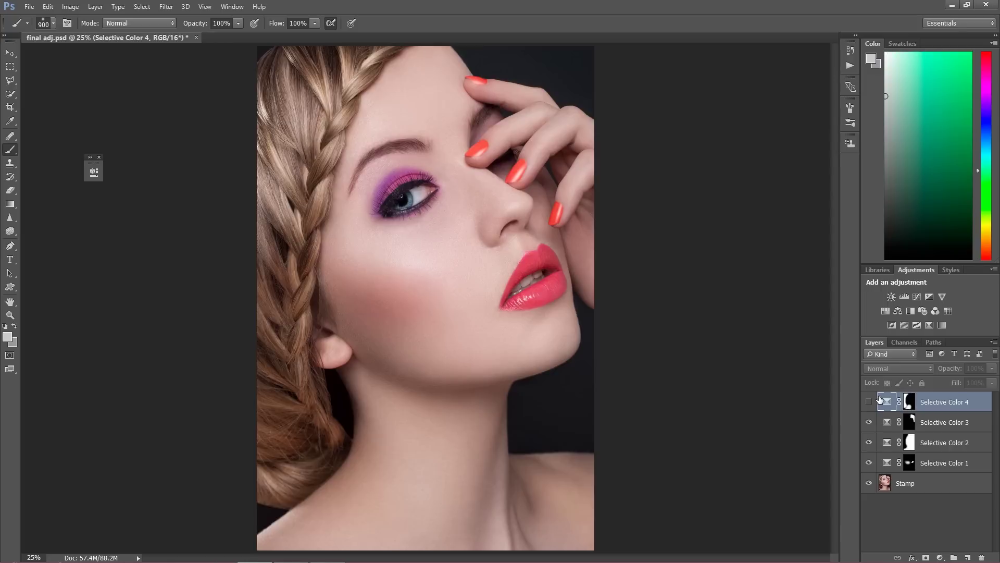
pyautogui.click(871, 405)
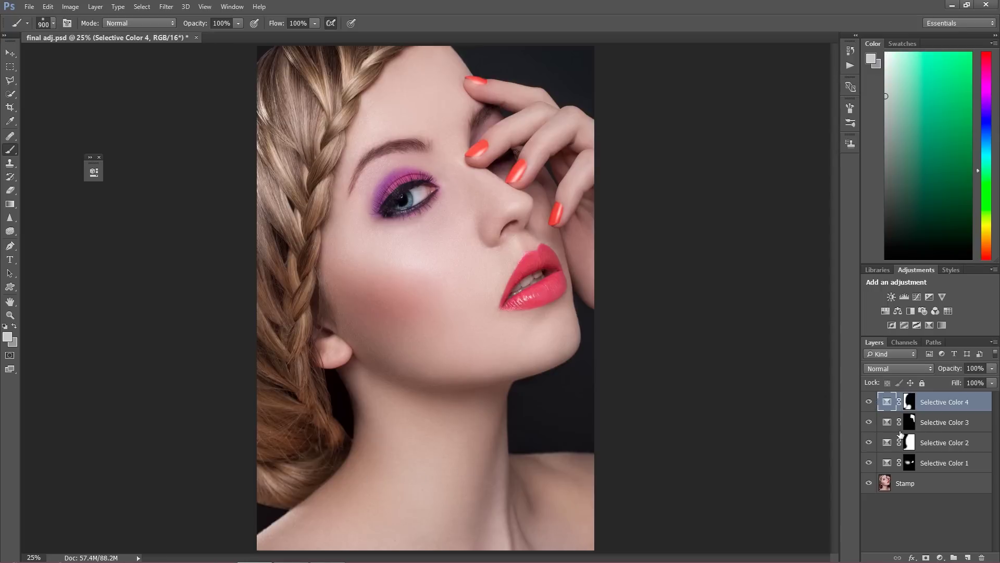
# Step: Group the four Selective Color adjustment layers and name the group Selective Color
pyautogui.keyDown('shift'); pyautogui.click(932, 463); pyautogui.keyUp('shift')
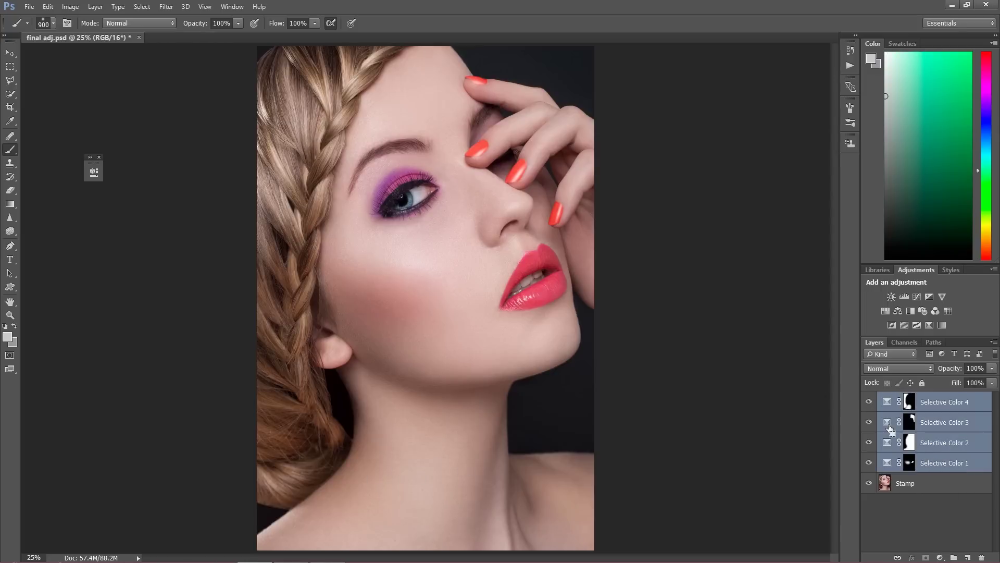
pyautogui.hotkey('ctrl', 'g')
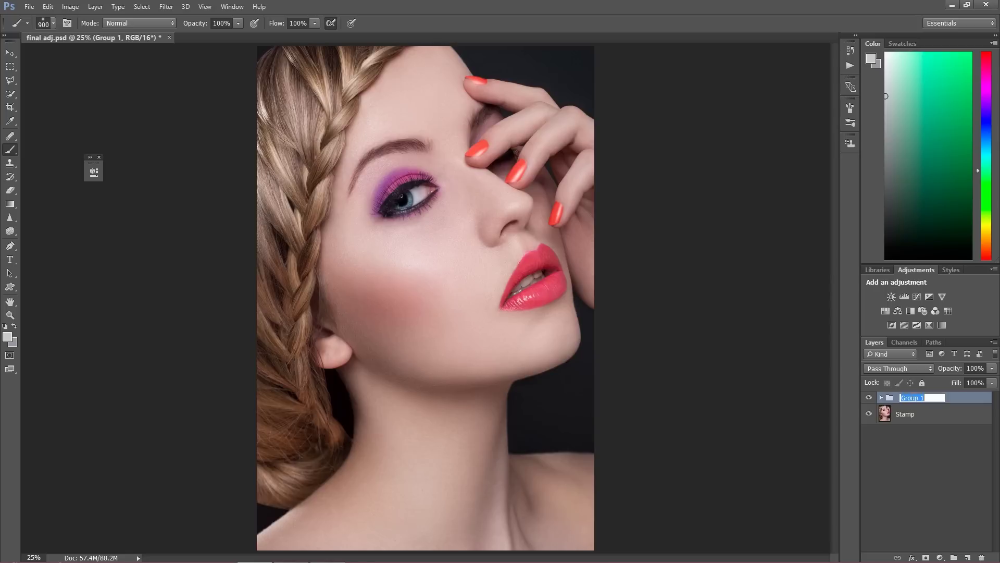
pyautogui.write('Selective Color')
pyautogui.press('Return')
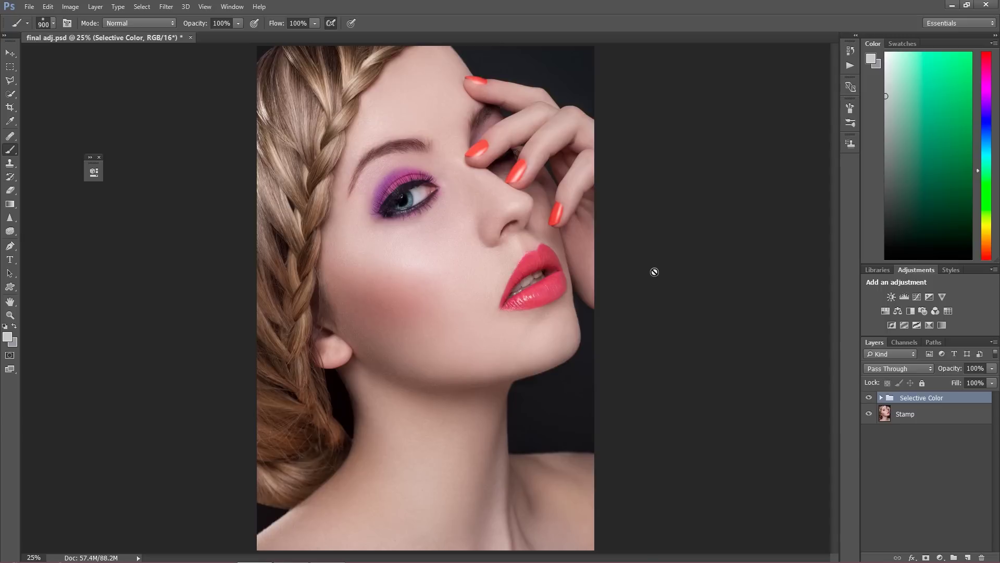
# Step: Inspect the layers inside the Selective Color group, including the Selective Color 2 mask, and collapse the group again
pyautogui.click(941, 557)
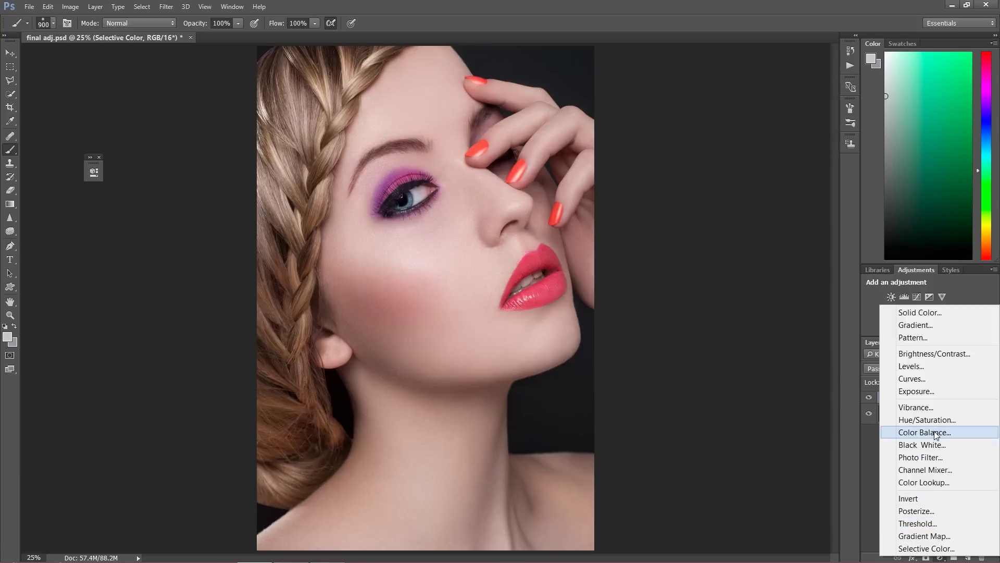
pyautogui.click(852, 399)
pyautogui.click(882, 399)
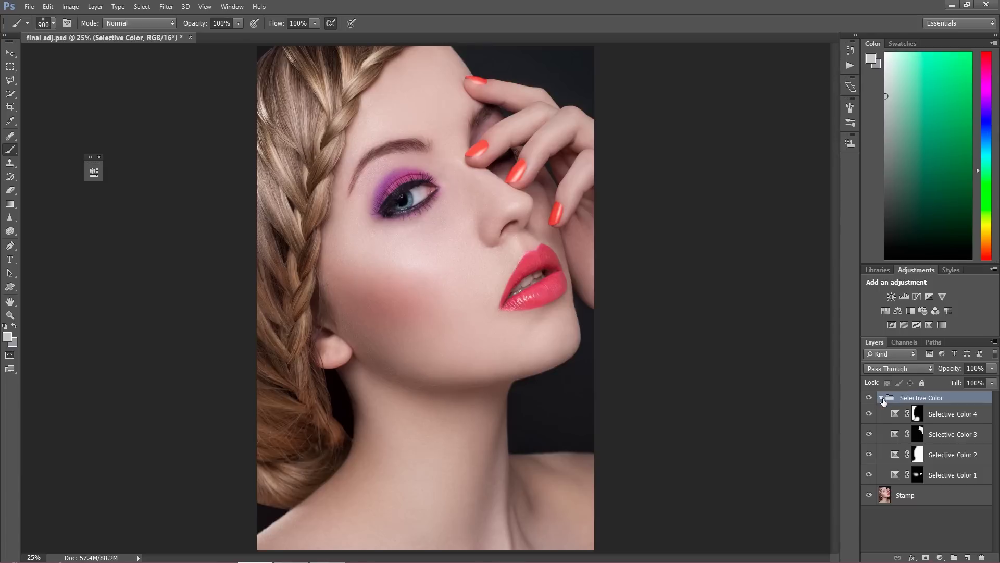
pyautogui.click(921, 457)
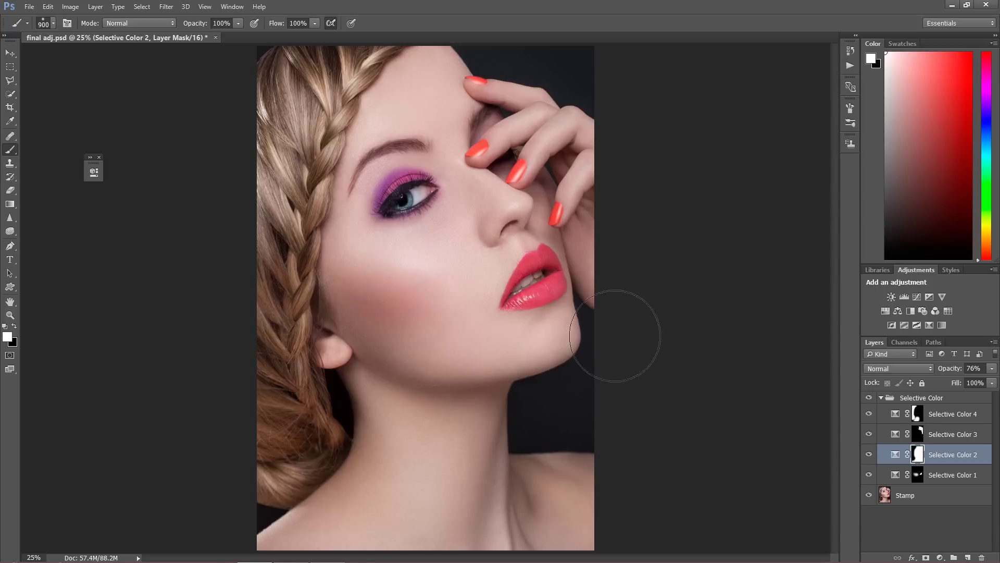
pyautogui.click(880, 398)
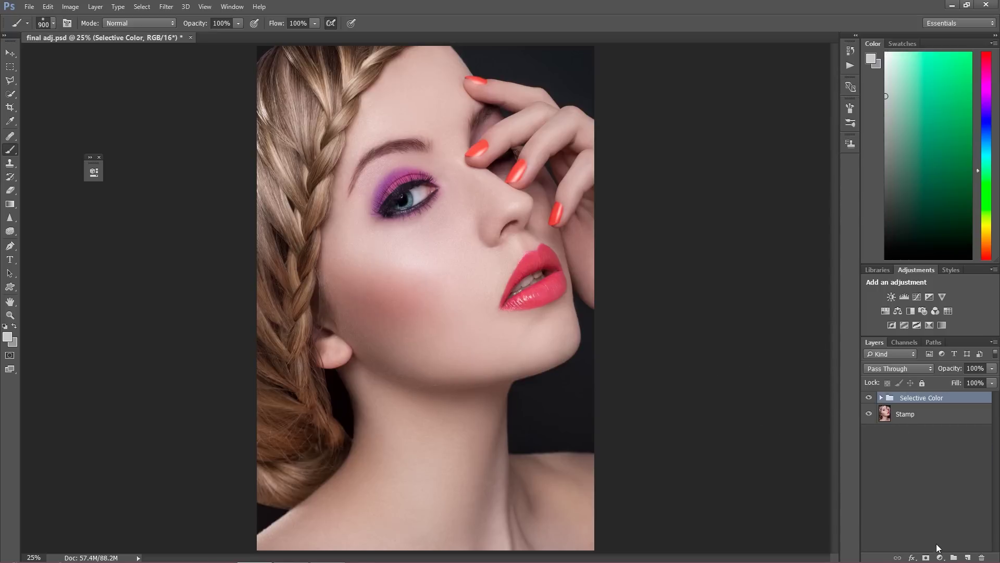
# Step: Add a Curves adjustment layer above the Selective Color group and shape a gentle S-curve with slightly darker shadows and raised highlights
pyautogui.click(939, 557)
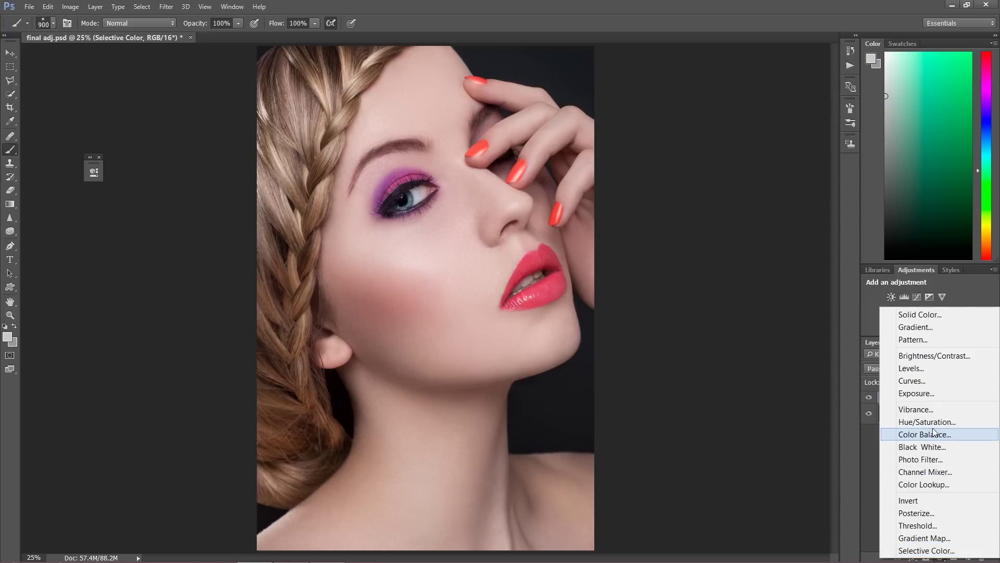
pyautogui.click(923, 380)
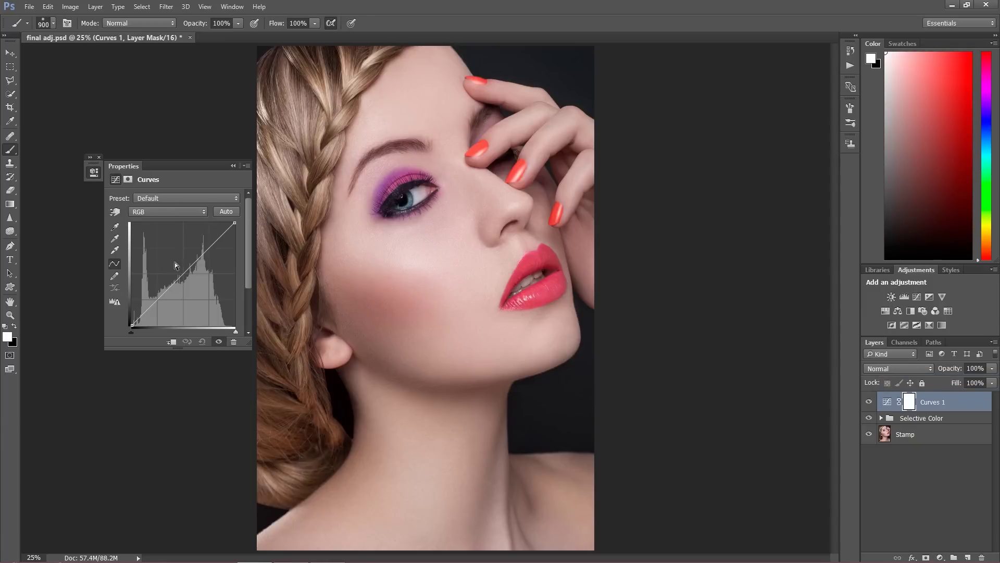
pyautogui.moveTo(149, 308); pyautogui.dragTo(152, 309)
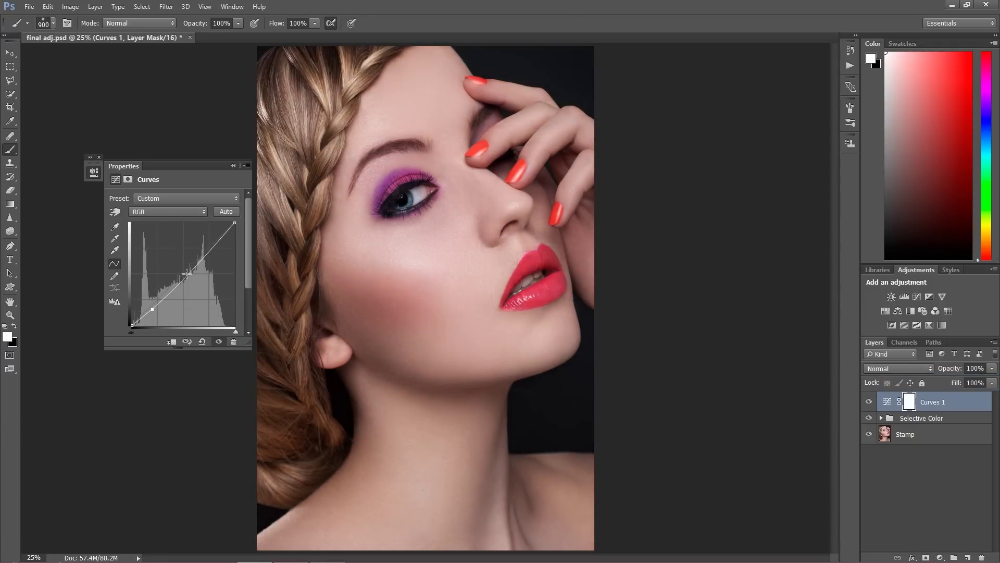
pyautogui.moveTo(200, 261); pyautogui.dragTo(202, 252)
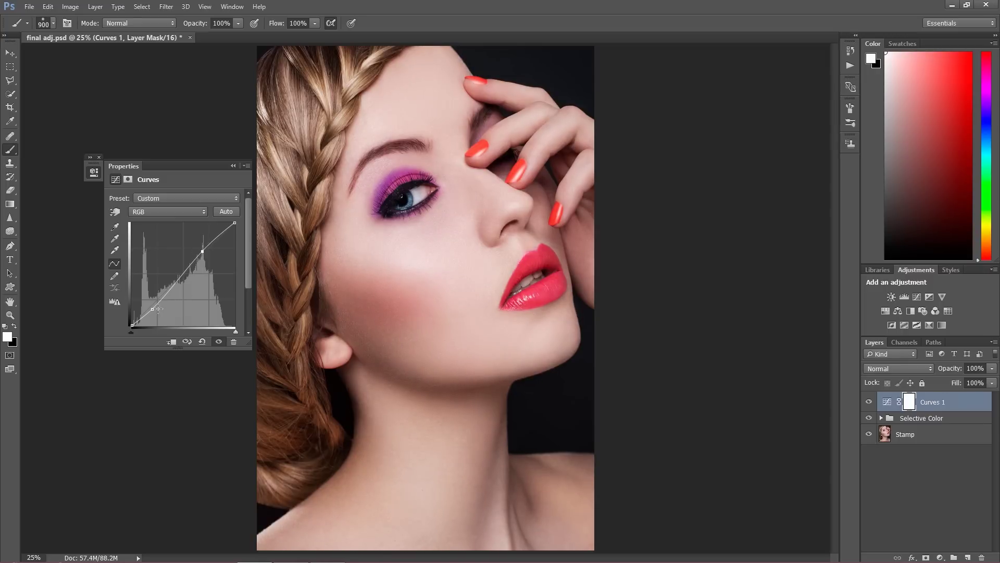
pyautogui.click(233, 166)
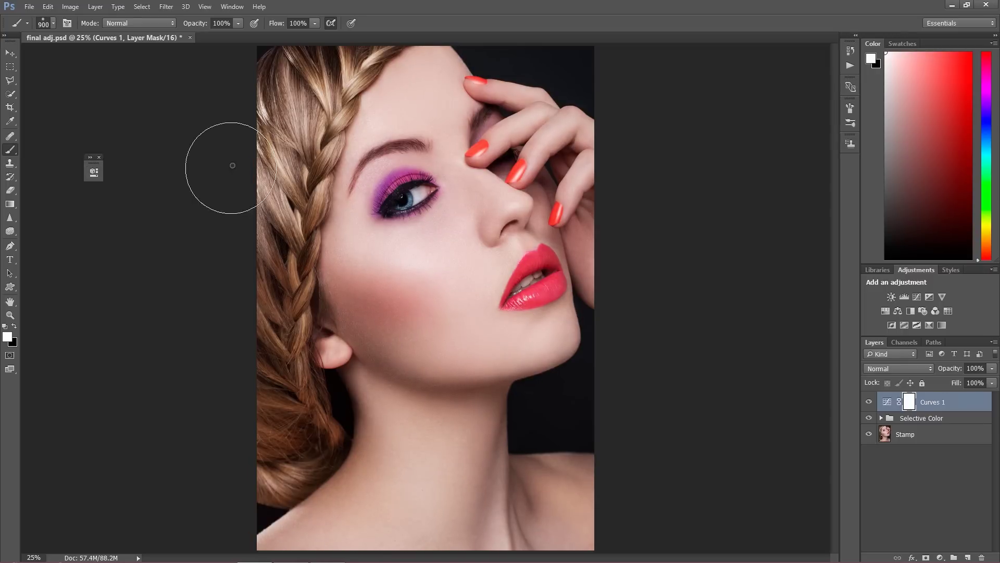
# Step: Reduce the Curves 1 layer opacity to 30% and compare the portrait with and without the adjustment
pyautogui.moveTo(947, 373); pyautogui.dragTo(922, 366)
pyautogui.click(869, 402)
pyautogui.click(869, 402)
pyautogui.moveTo(943, 370); pyautogui.dragTo(937, 368)
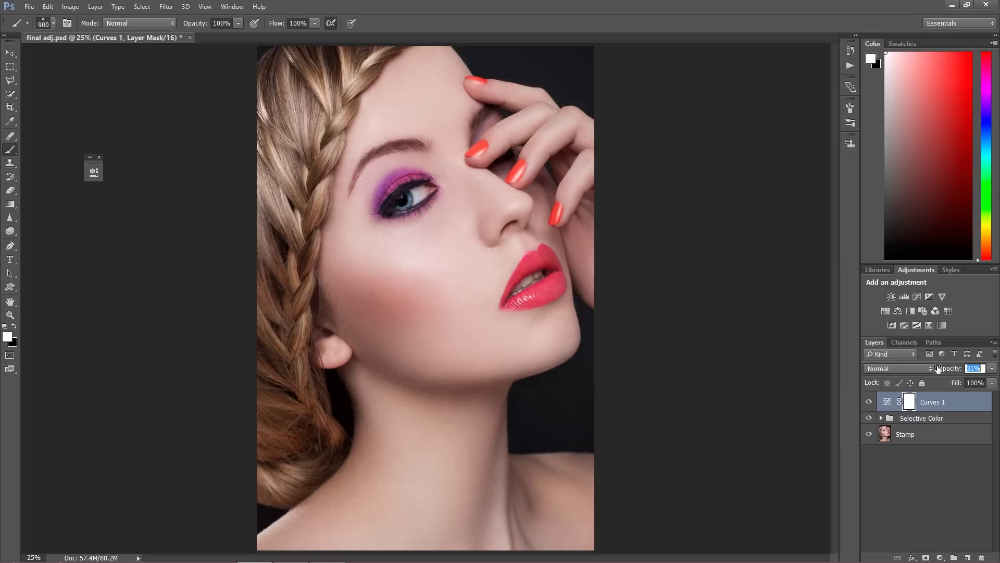
pyautogui.click(869, 403)
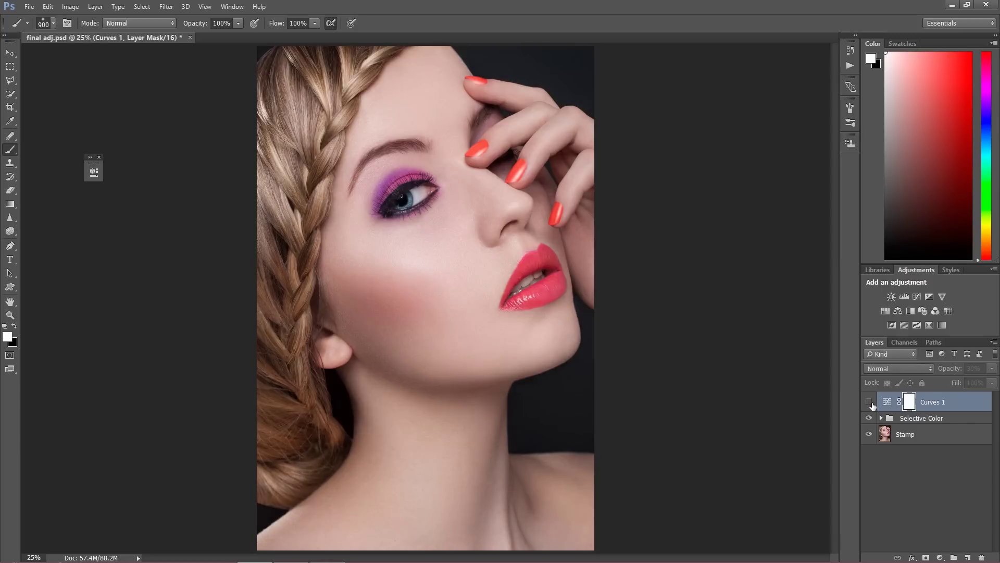
pyautogui.click(869, 403)
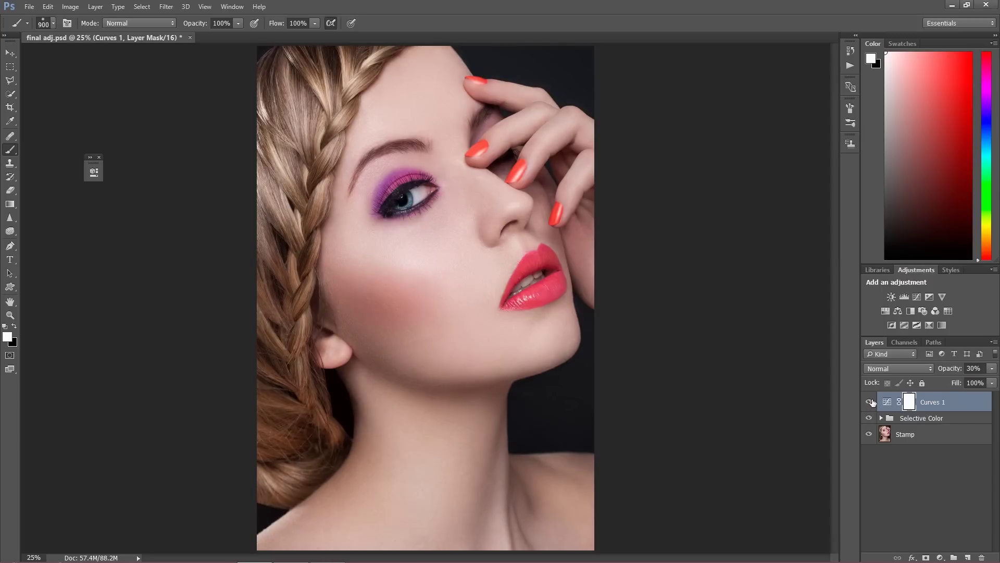
# Step: Expand the Selective Color group and set the Black amount of the Blacks to +2% in Selective Color 2
pyautogui.click(881, 418)
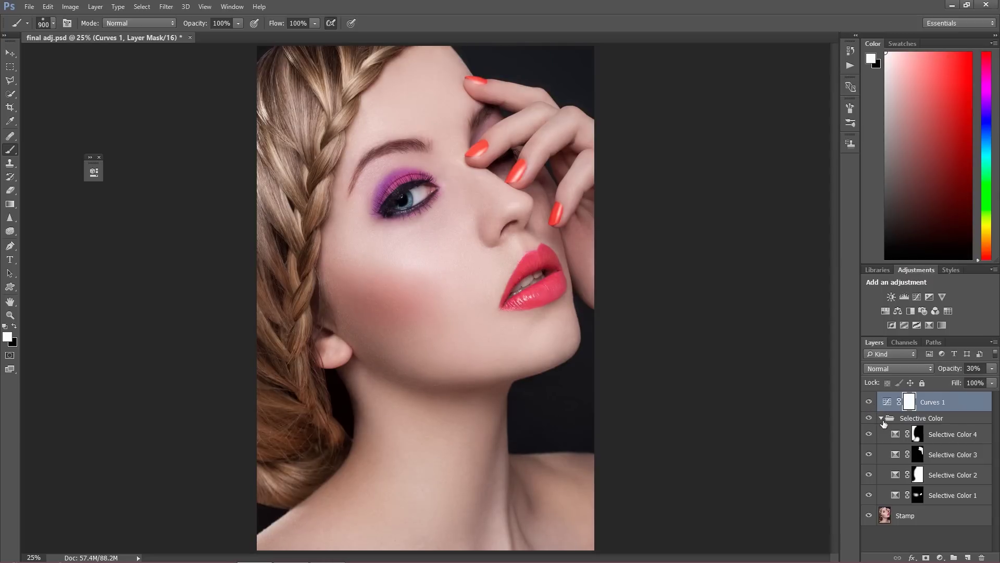
pyautogui.doubleClick(917, 474)
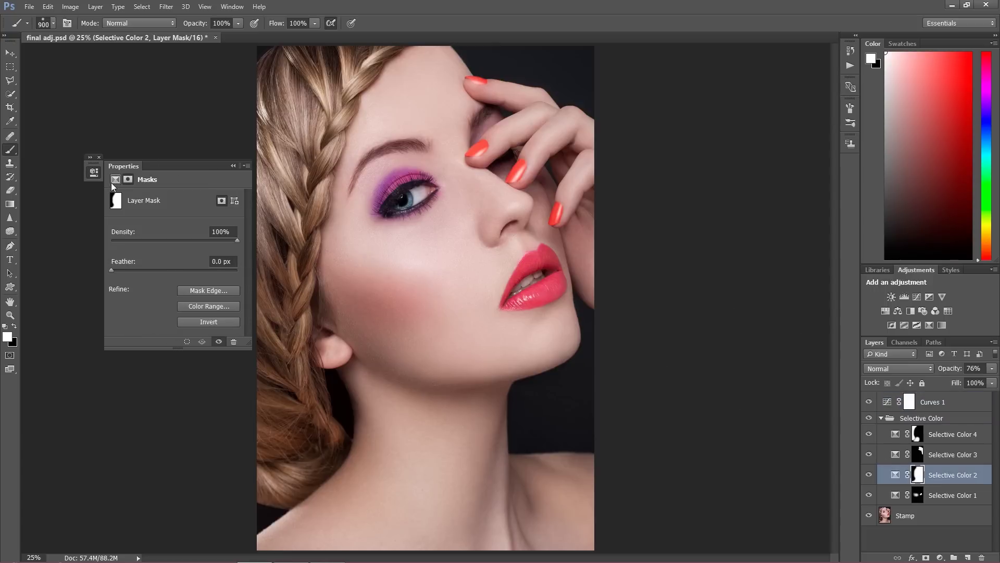
pyautogui.click(115, 179)
pyautogui.click(186, 212)
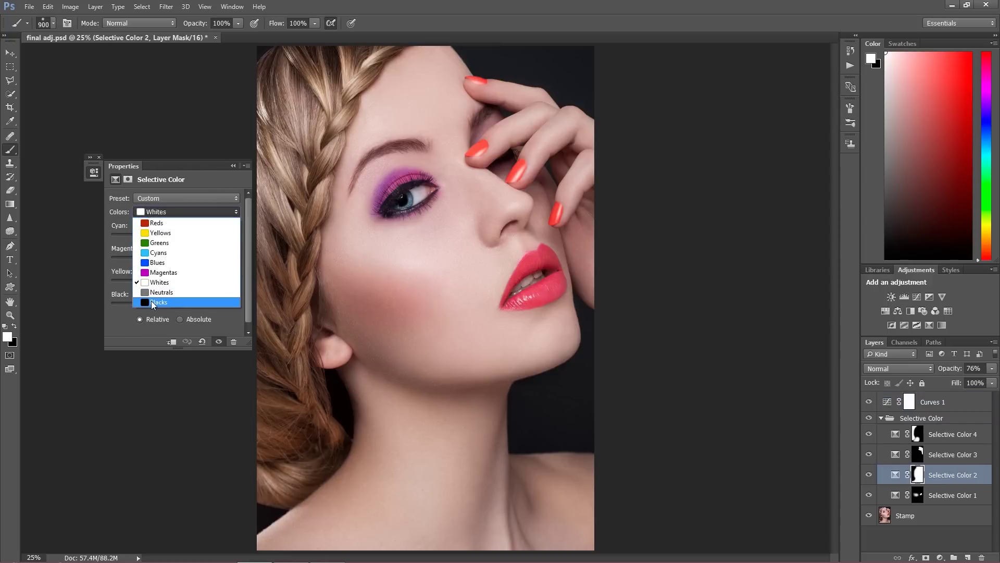
pyautogui.click(153, 302)
pyautogui.moveTo(174, 305)
pyautogui.mouseDown()
pyautogui.moveTo(182, 307)
pyautogui.moveTo(164, 301)
pyautogui.moveTo(204, 310)
pyautogui.moveTo(175, 308)
pyautogui.mouseUp()
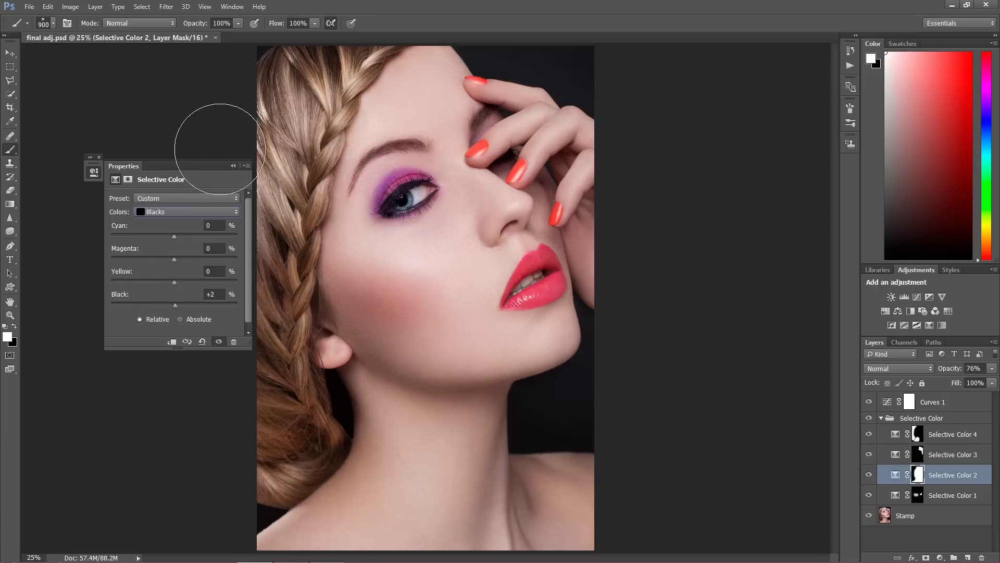
# Step: Set the Black amount of the Whites to -6% in Selective Color 2
pyautogui.click(183, 211)
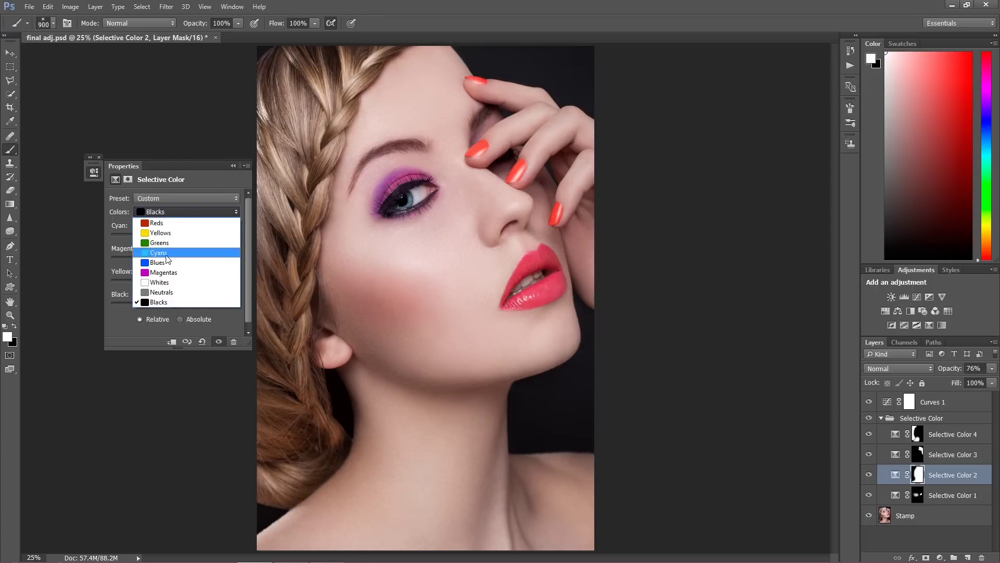
pyautogui.click(172, 283)
pyautogui.moveTo(176, 304)
pyautogui.mouseDown()
pyautogui.moveTo(151, 305)
pyautogui.moveTo(169, 307)
pyautogui.mouseUp()
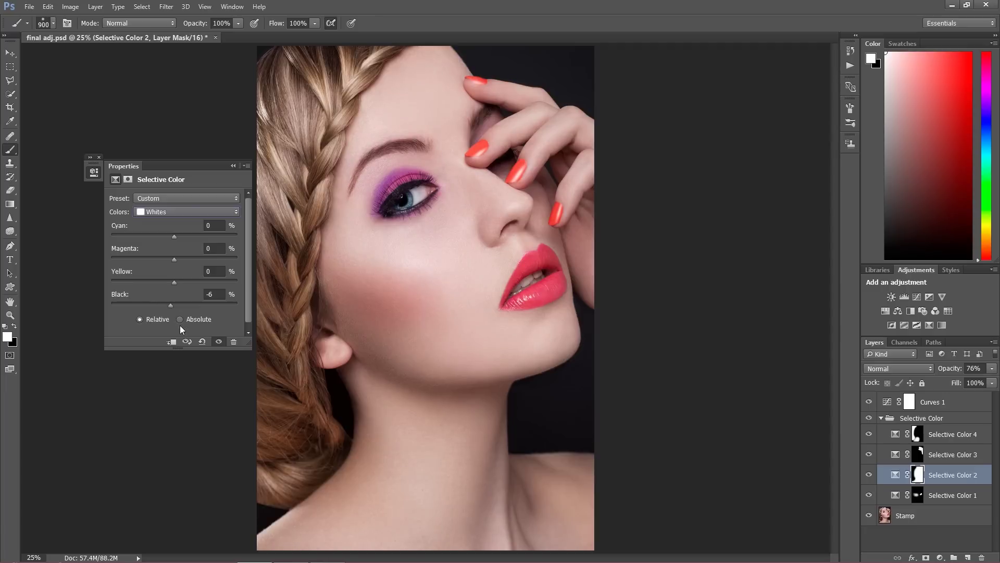
pyautogui.click(232, 167)
# Step: Compare the portrait with and without Selective Color 2 and lower that layer's opacity slightly
pyautogui.click(870, 474)
pyautogui.click(870, 474)
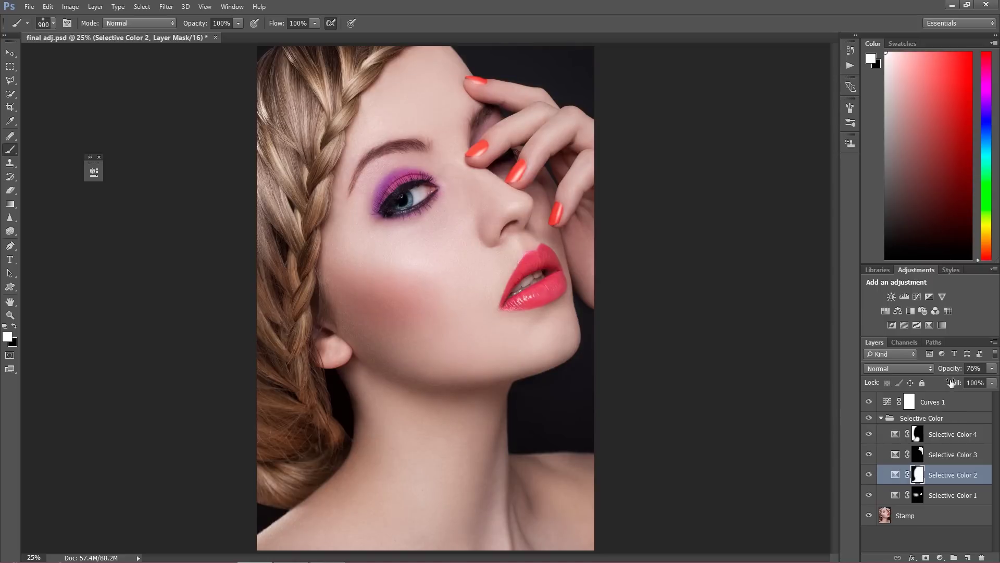
pyautogui.moveTo(948, 369); pyautogui.dragTo(940, 367)
# Step: Select the Curves 1 layer and compare the portrait with and without its contrast adjustment
pyautogui.click(932, 404)
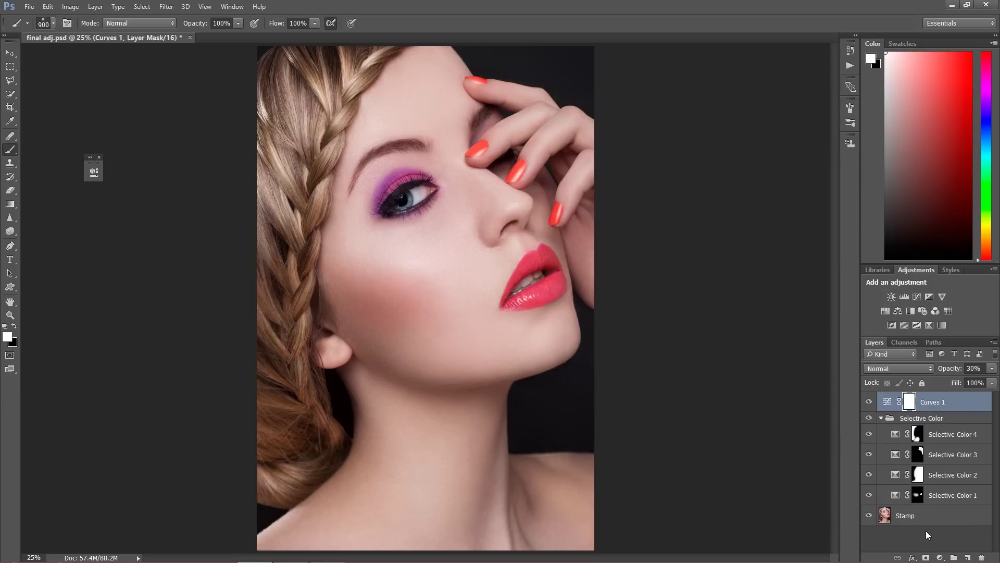
pyautogui.click(869, 403)
pyautogui.click(869, 403)
pyautogui.click(871, 404)
pyautogui.click(870, 404)
# Step: Set the foreground colour to black and paint the braided hair out of the Curves 1 mask with the 900 px brush
pyautogui.click(11, 337)
pyautogui.click(454, 327)
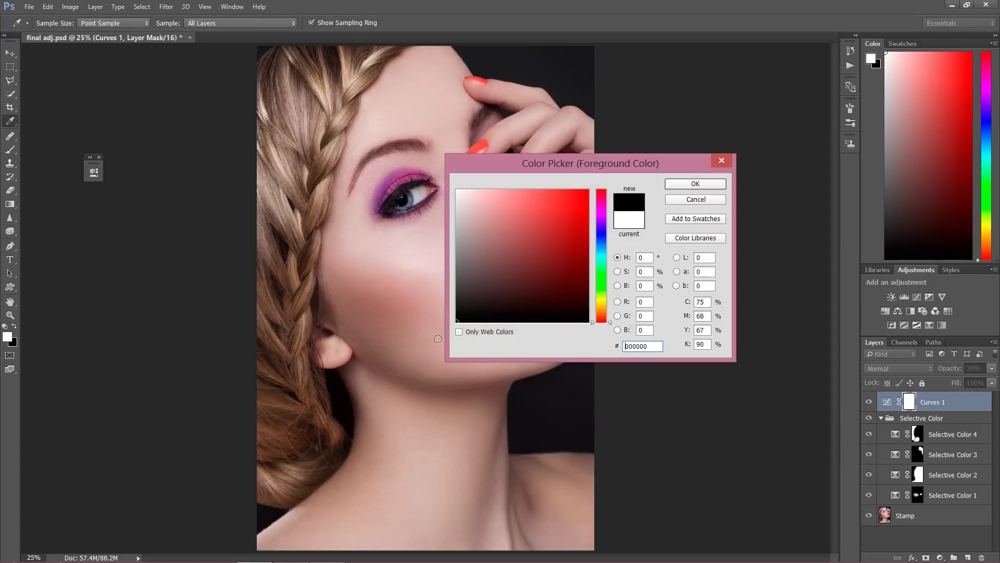
pyautogui.click(694, 184)
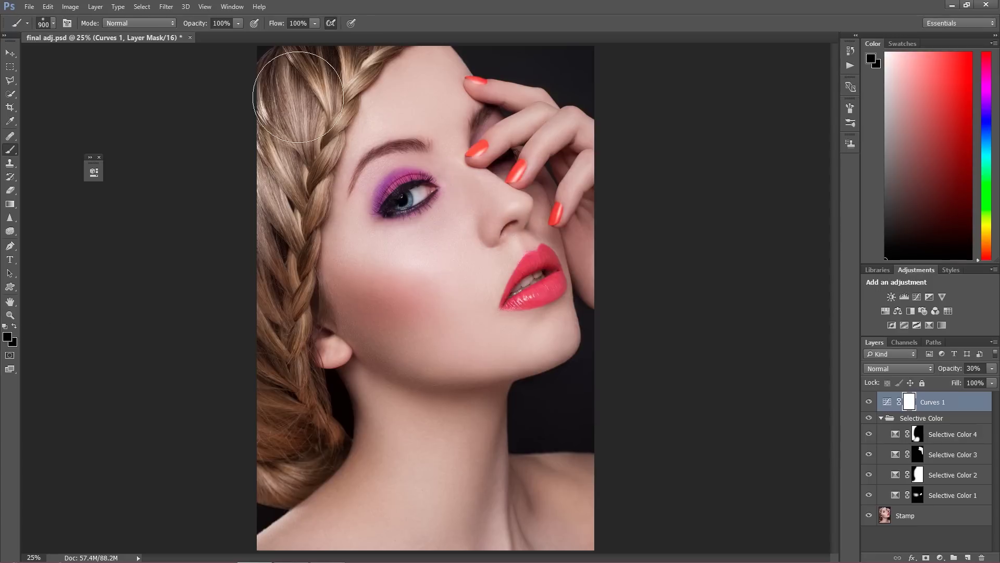
pyautogui.moveTo(273, 137); pyautogui.dragTo(271, 78)
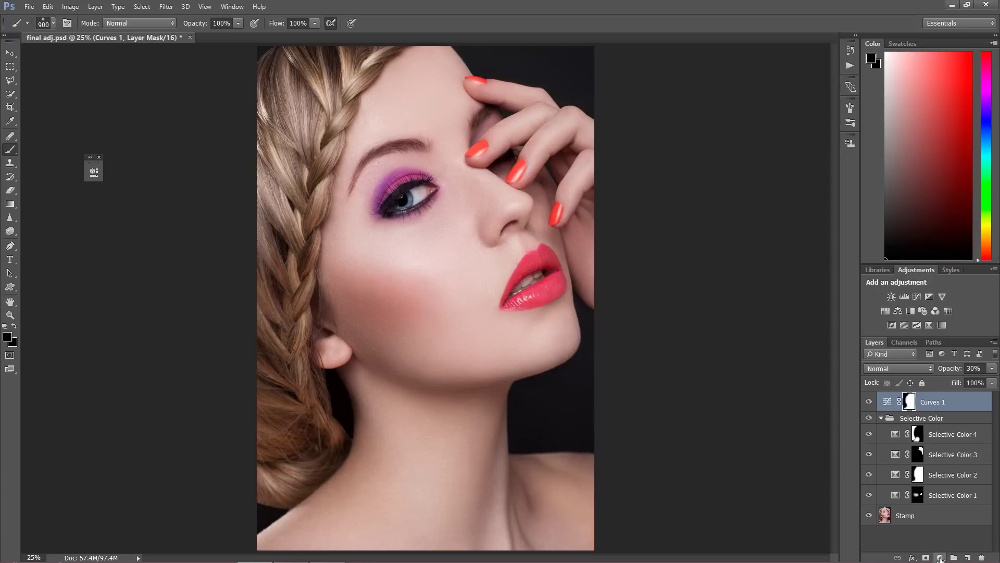
# Step: Add a second Curves adjustment layer, lift the shadow end of its Blue channel and pull the midtones back near the diagonal
pyautogui.click(940, 557)
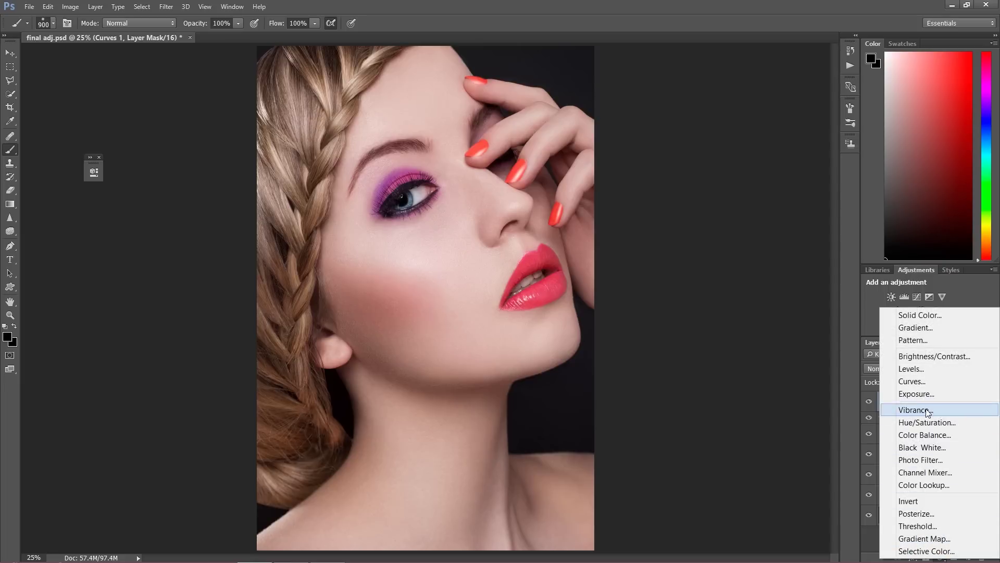
pyautogui.click(913, 381)
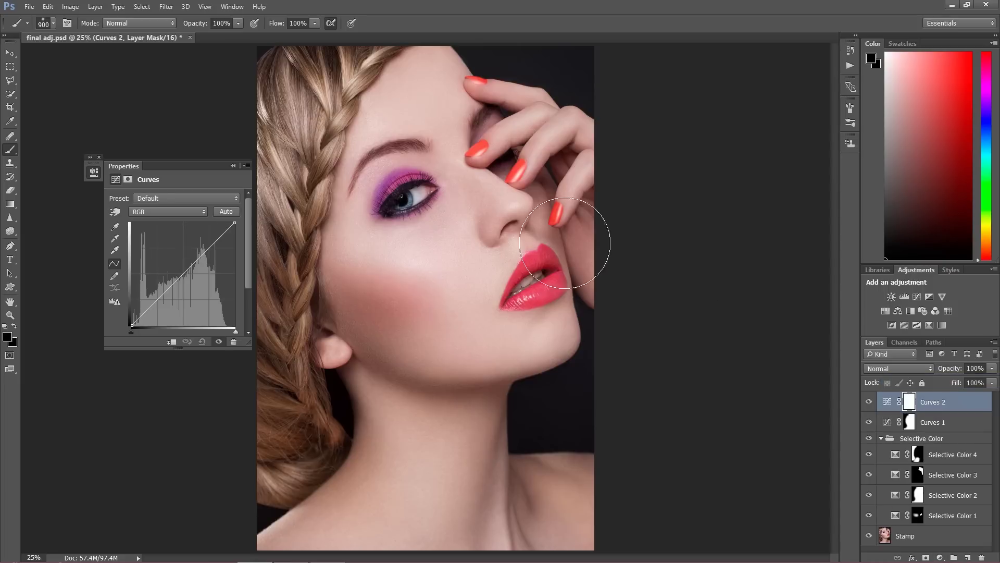
pyautogui.click(162, 211)
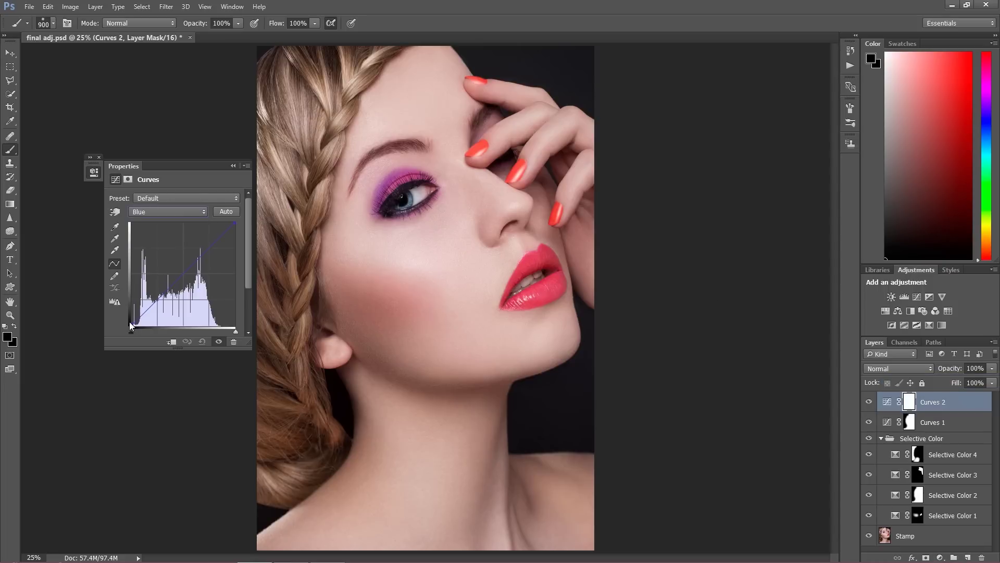
pyautogui.moveTo(131, 322)
pyautogui.mouseDown()
pyautogui.moveTo(127, 312)
pyautogui.moveTo(131, 321)
pyautogui.mouseUp()
pyautogui.moveTo(192, 273)
pyautogui.mouseDown()
pyautogui.moveTo(181, 250)
pyautogui.moveTo(186, 271)
pyautogui.mouseUp()
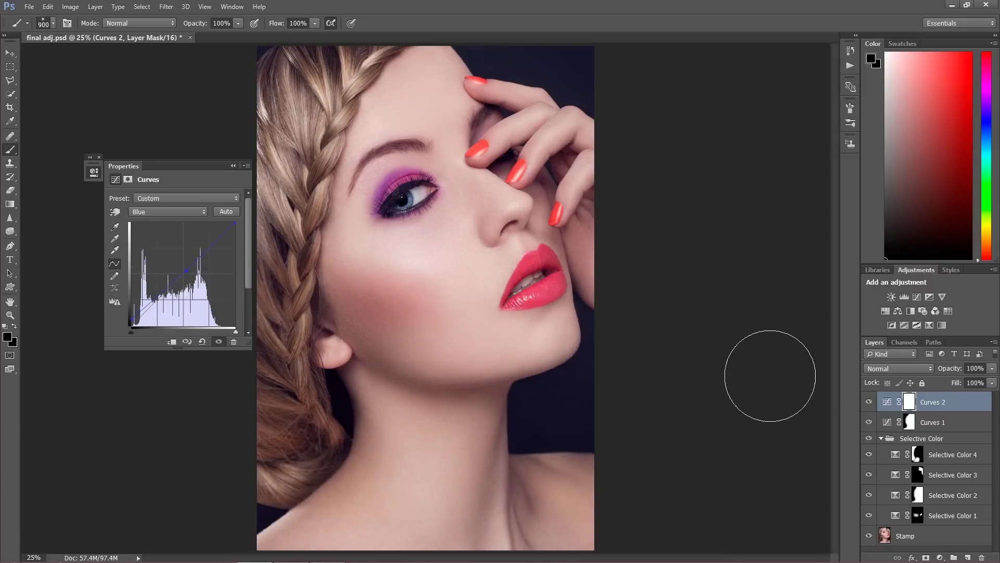
# Step: Reduce the Curves 2 layer opacity to 25% and compare the blue shadow tint on and off
pyautogui.moveTo(947, 371); pyautogui.dragTo(909, 366)
pyautogui.click(869, 403)
pyautogui.click(870, 403)
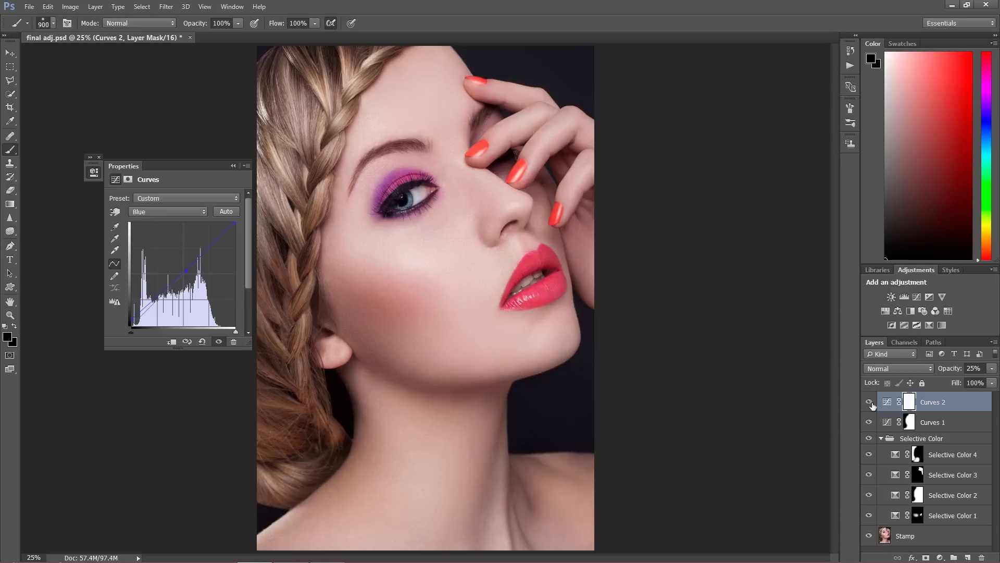
pyautogui.click(232, 166)
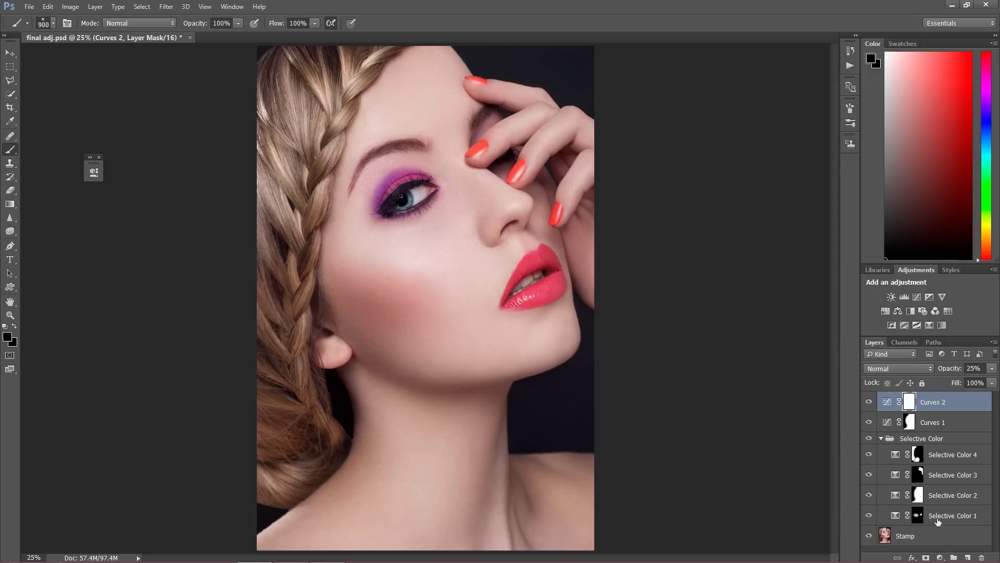
# Step: Add a third Curves adjustment layer and raise the RGB curve's midpoint to brighten the portrait
pyautogui.click(940, 557)
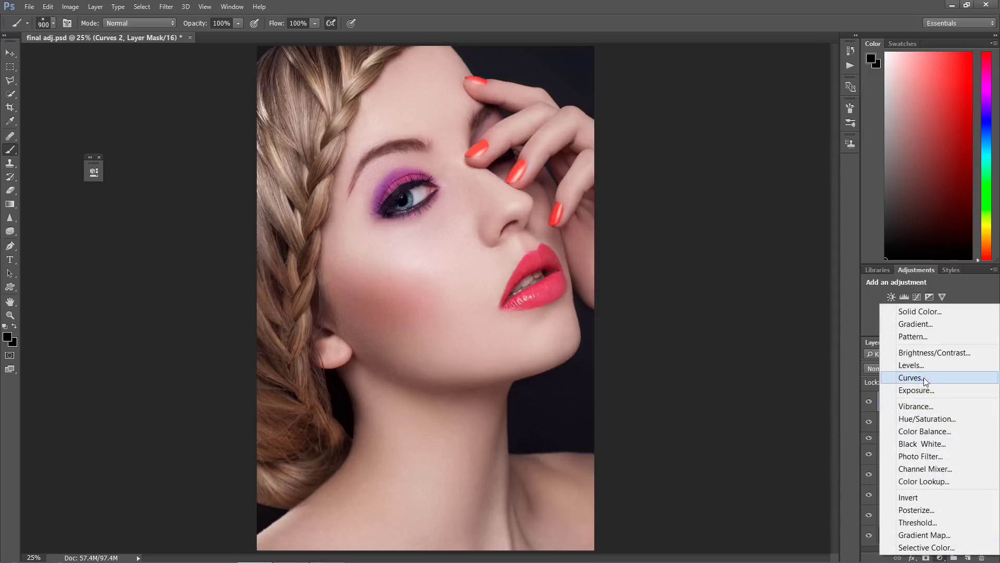
pyautogui.click(925, 379)
pyautogui.moveTo(176, 277)
pyautogui.mouseDown()
pyautogui.moveTo(177, 256)
pyautogui.moveTo(183, 268)
pyautogui.mouseUp()
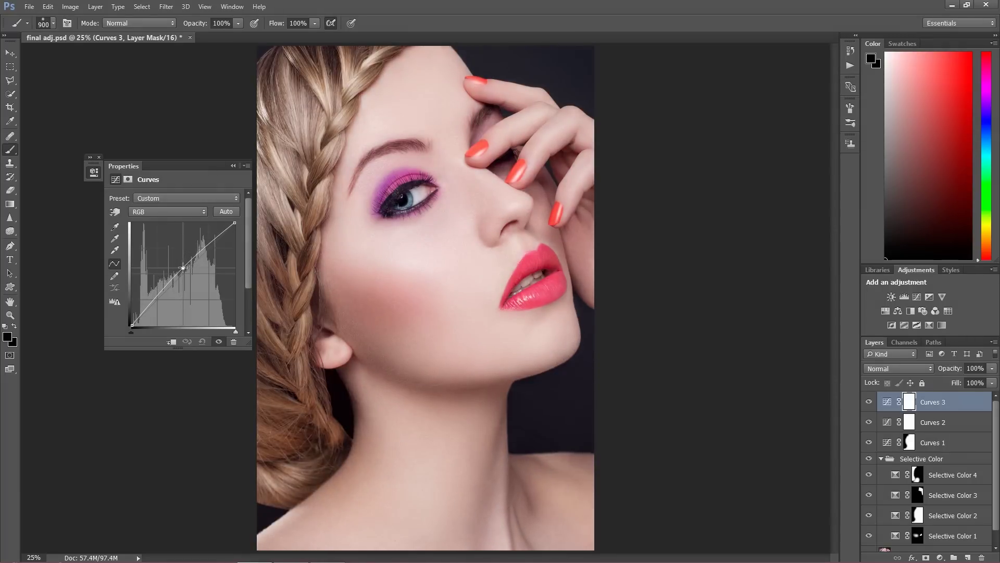
pyautogui.click(233, 165)
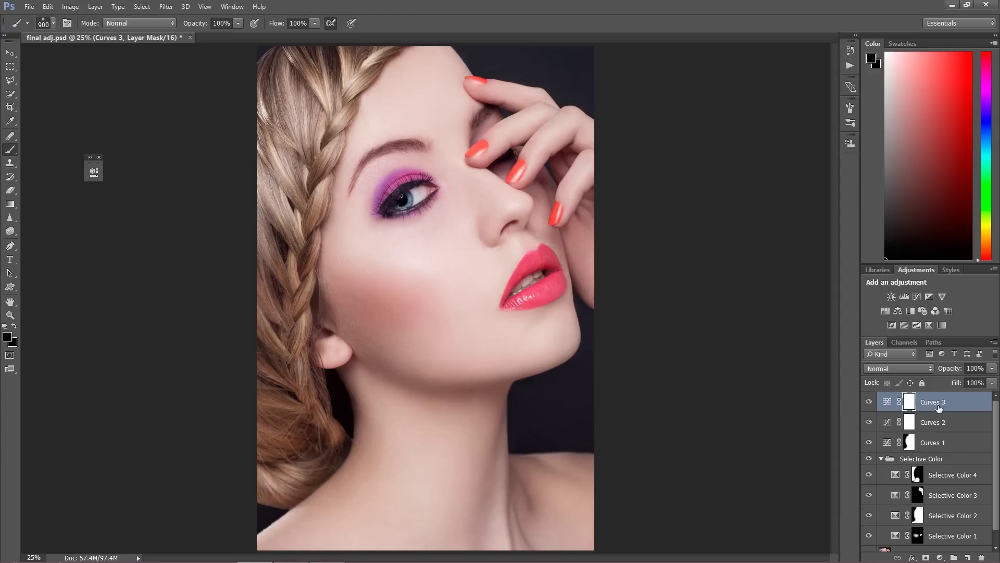
# Step: Invert the Curves 3 mask to black and prepare a white brush with 4% flow
pyautogui.hotkey('ctrl', 'i')
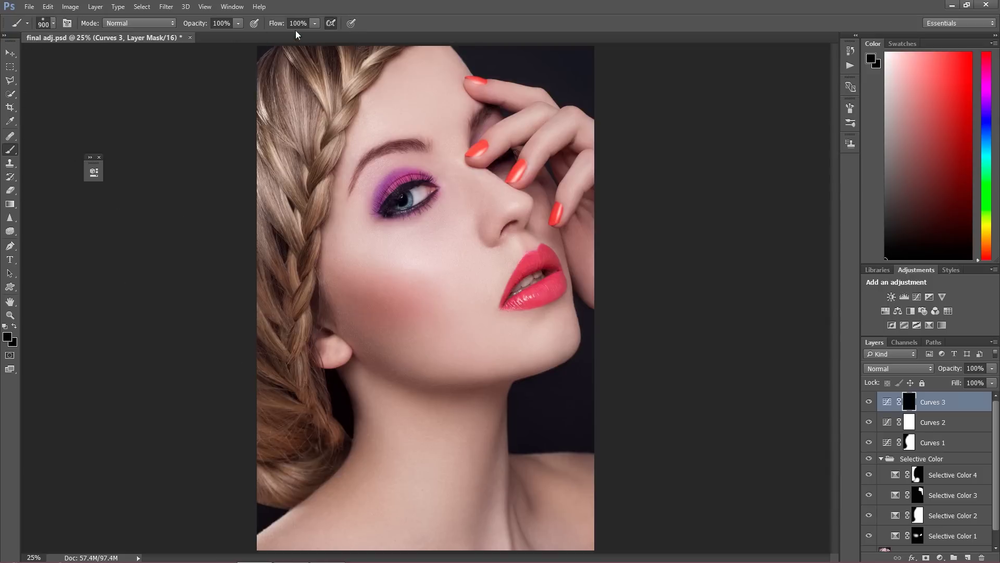
pyautogui.moveTo(281, 24)
pyautogui.mouseDown()
pyautogui.moveTo(229, 16)
pyautogui.moveTo(263, 24)
pyautogui.mouseUp()
pyautogui.click(7, 336)
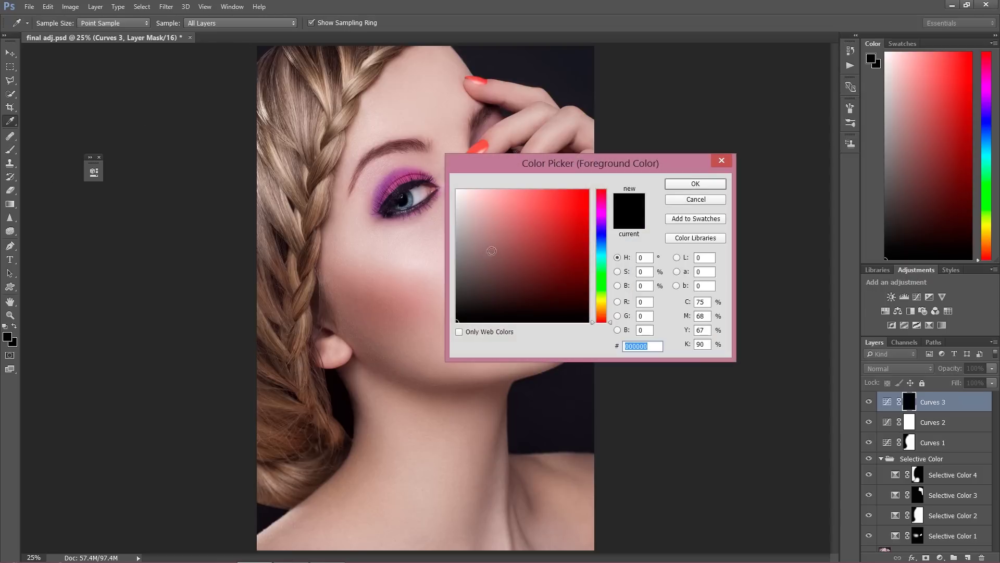
pyautogui.click(458, 191)
pyautogui.click(696, 183)
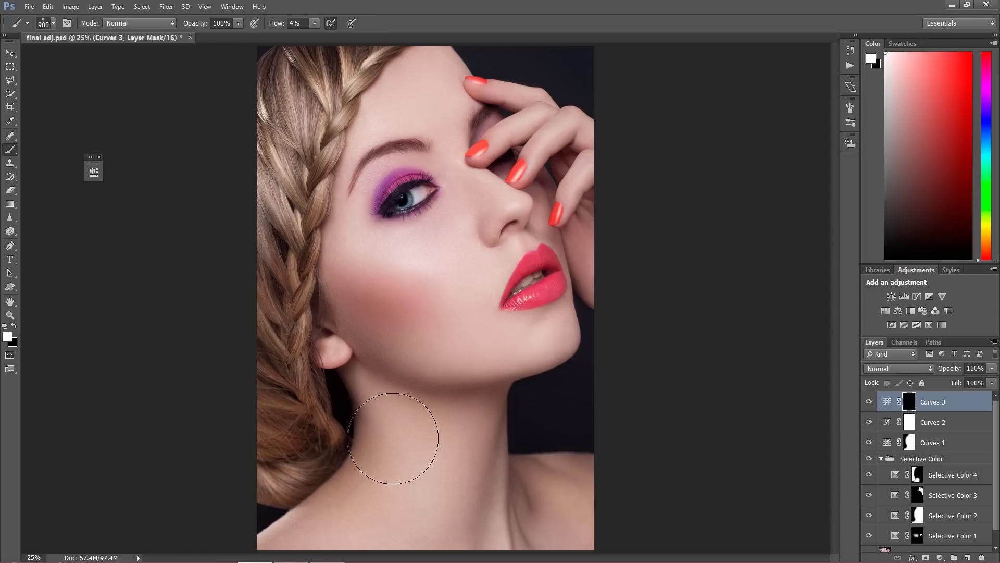
# Step: Paint white softly into the Curves 3 mask over the neck, face, forehead and shoulder, varying the brush size between 900 and 300 px
pyautogui.moveTo(409, 451)
pyautogui.mouseDown()
pyautogui.moveTo(360, 522)
pyautogui.moveTo(430, 449)
pyautogui.moveTo(431, 508)
pyautogui.moveTo(438, 444)
pyautogui.moveTo(424, 517)
pyautogui.moveTo(415, 469)
pyautogui.moveTo(424, 487)
pyautogui.moveTo(453, 435)
pyautogui.moveTo(427, 480)
pyautogui.moveTo(422, 463)
pyautogui.moveTo(355, 535)
pyautogui.moveTo(423, 461)
pyautogui.moveTo(421, 502)
pyautogui.moveTo(470, 322)
pyautogui.moveTo(496, 351)
pyautogui.moveTo(510, 347)
pyautogui.moveTo(506, 336)
pyautogui.moveTo(510, 356)
pyautogui.moveTo(511, 345)
pyautogui.moveTo(561, 328)
pyautogui.moveTo(524, 341)
pyautogui.moveTo(503, 324)
pyautogui.moveTo(479, 339)
pyautogui.mouseUp()
pyautogui.press('[')
pyautogui.press('[')
pyautogui.press('[')
pyautogui.press('[')
pyautogui.press('[')
pyautogui.press('[')
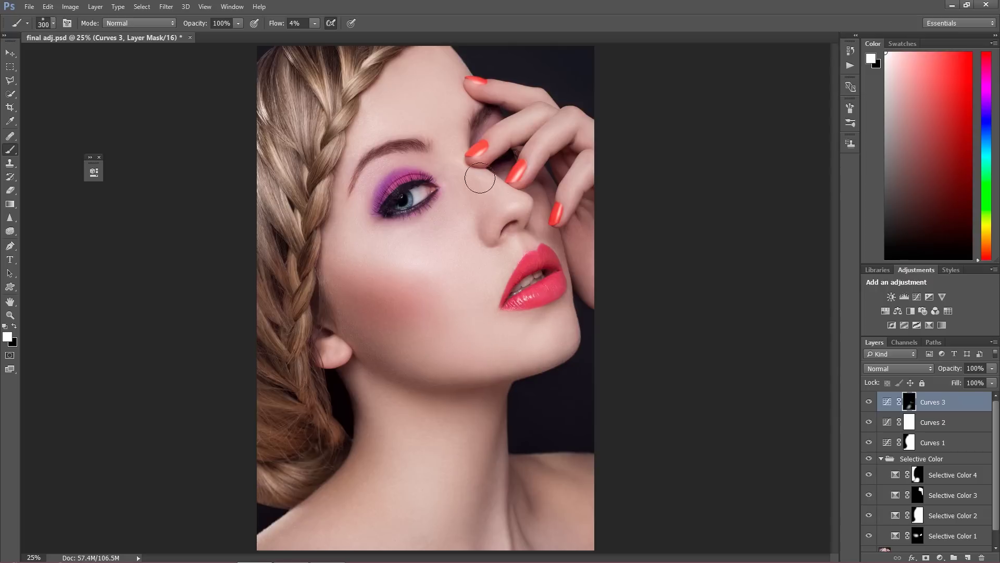
pyautogui.press(']')
pyautogui.press(']')
pyautogui.press(']')
pyautogui.moveTo(431, 118)
pyautogui.mouseDown()
pyautogui.moveTo(429, 89)
pyautogui.moveTo(406, 97)
pyautogui.moveTo(435, 94)
pyautogui.mouseUp()
pyautogui.press(']')
pyautogui.moveTo(445, 320)
pyautogui.mouseDown()
pyautogui.moveTo(571, 504)
pyautogui.moveTo(562, 491)
pyautogui.moveTo(560, 520)
pyautogui.moveTo(438, 481)
pyautogui.moveTo(411, 443)
pyautogui.moveTo(390, 492)
pyautogui.moveTo(345, 510)
pyautogui.moveTo(397, 453)
pyautogui.moveTo(330, 524)
pyautogui.moveTo(381, 494)
pyautogui.moveTo(419, 449)
pyautogui.moveTo(426, 511)
pyautogui.moveTo(463, 451)
pyautogui.moveTo(441, 513)
pyautogui.moveTo(465, 453)
pyautogui.moveTo(441, 503)
pyautogui.moveTo(438, 448)
pyautogui.moveTo(409, 445)
pyautogui.moveTo(402, 433)
pyautogui.moveTo(403, 464)
pyautogui.moveTo(332, 543)
pyautogui.mouseUp()
# Step: Group the three Curves adjustment layers and select the Selective Color group below them
pyautogui.keyDown('shift'); pyautogui.click(930, 441); pyautogui.keyUp('shift')
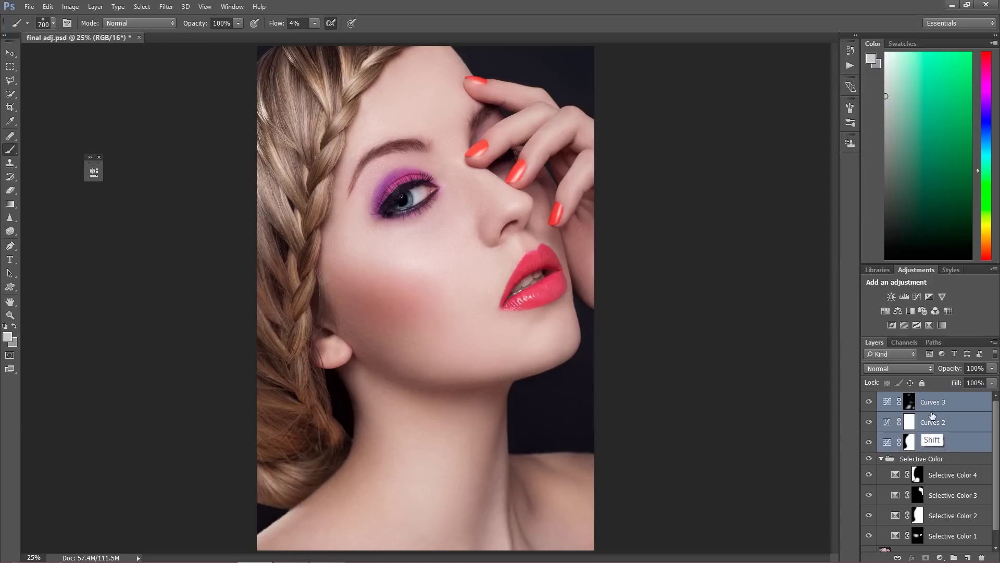
pyautogui.hotkey('ctrl', 'g')
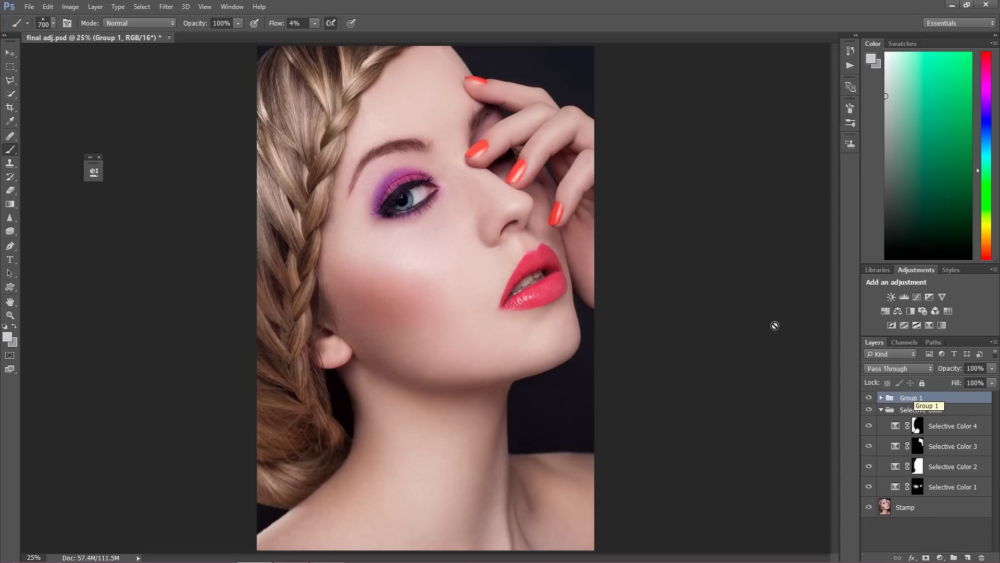
pyautogui.click(879, 413)
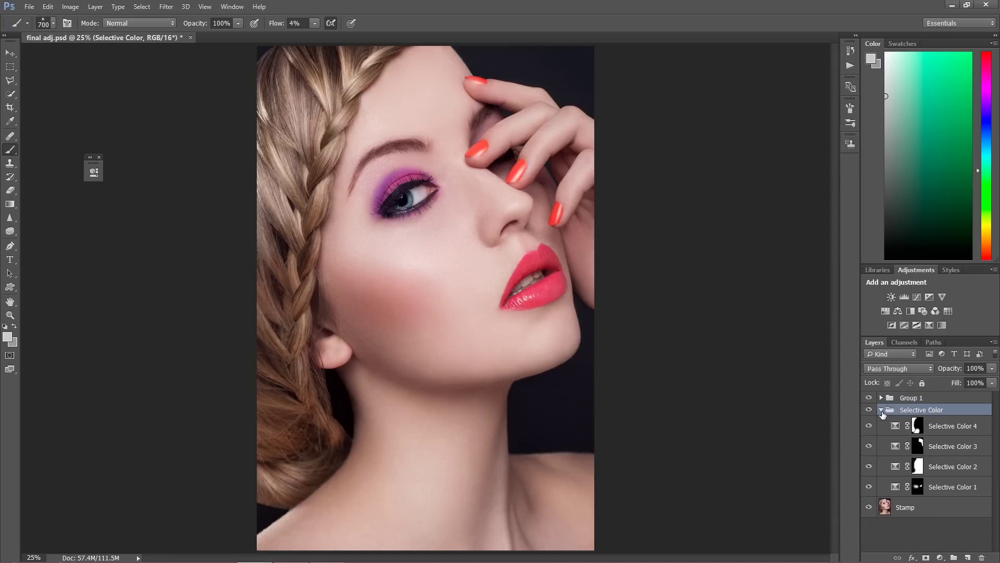
# Step: Collapse the Selective Color group and nest it together with Group 1 inside a new parent group
pyautogui.click(881, 409)
pyautogui.keyDown('shift'); pyautogui.click(911, 398); pyautogui.keyUp('shift')
pyautogui.hotkey('ctrl', 'g')
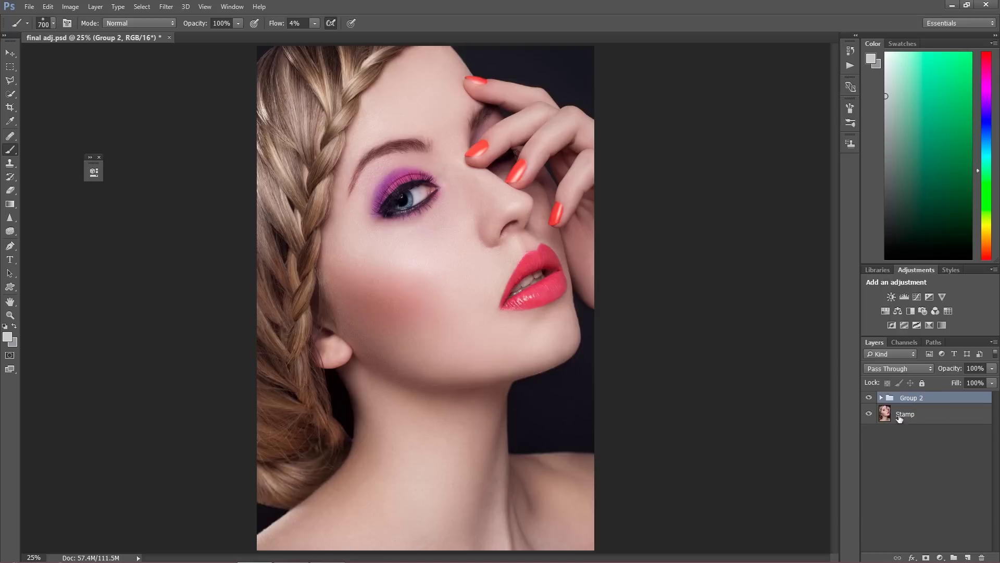
# Step: Toggle the visibility of the new parent group to compare the portrait before and after the grading
pyautogui.click(870, 399)
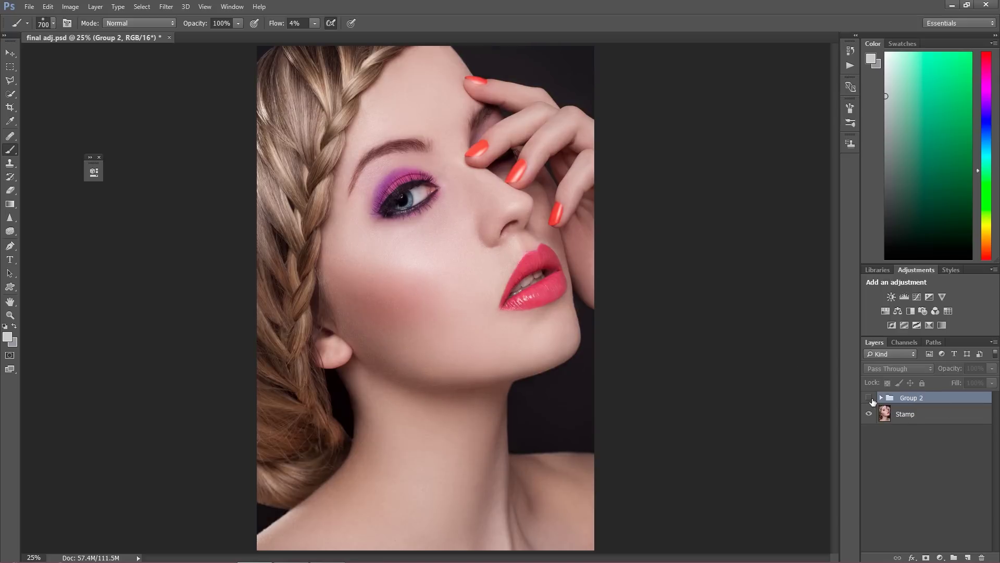
pyautogui.click(868, 399)
pyautogui.click(871, 403)
pyautogui.click(872, 405)
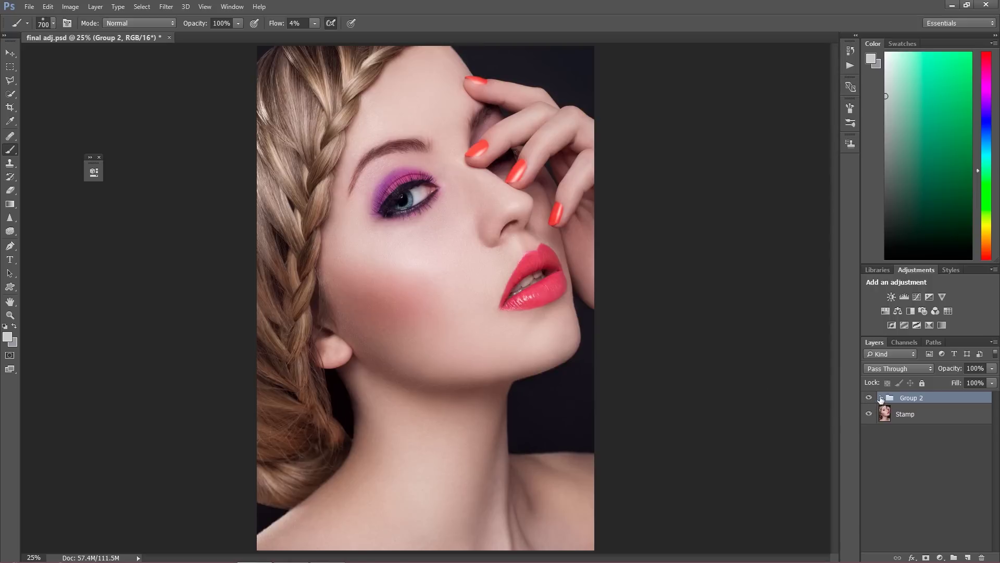
# Step: Set the opacity of the Curves 3 layer inside Group 1 to 54%, then collapse the groups
pyautogui.click(878, 398)
pyautogui.click(896, 410)
pyautogui.click(889, 410)
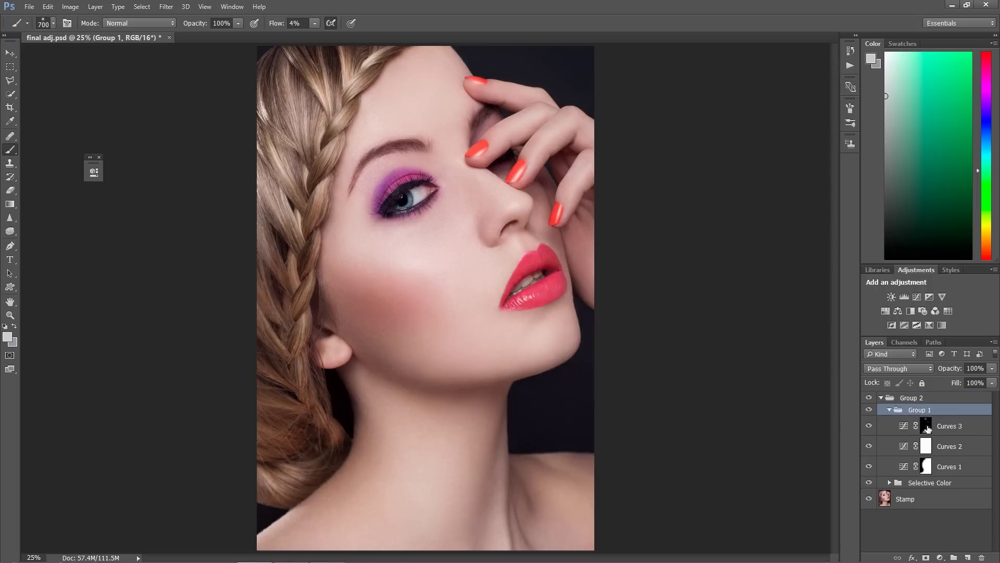
pyautogui.click(926, 426)
pyautogui.click(973, 368)
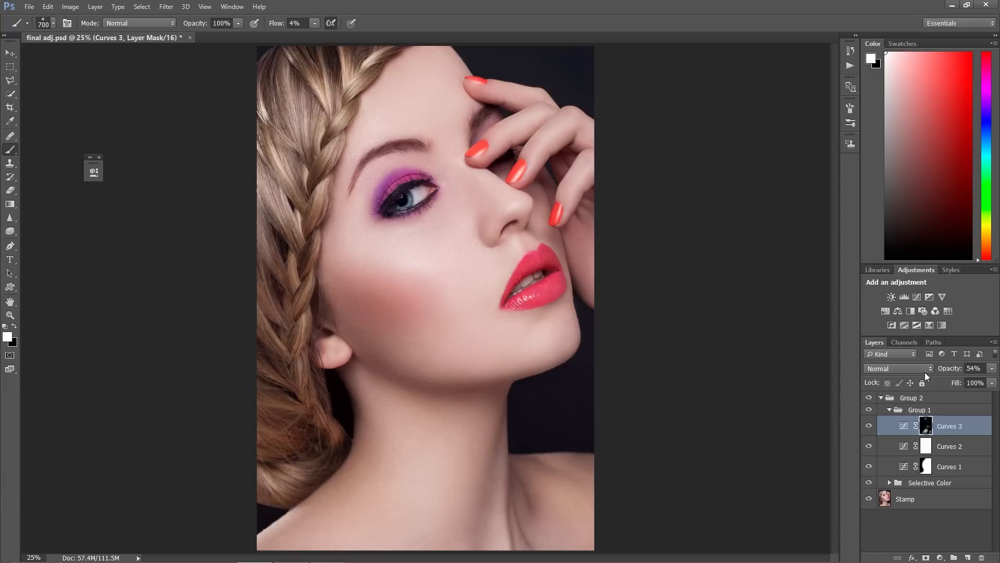
pyautogui.click(890, 409)
pyautogui.click(882, 399)
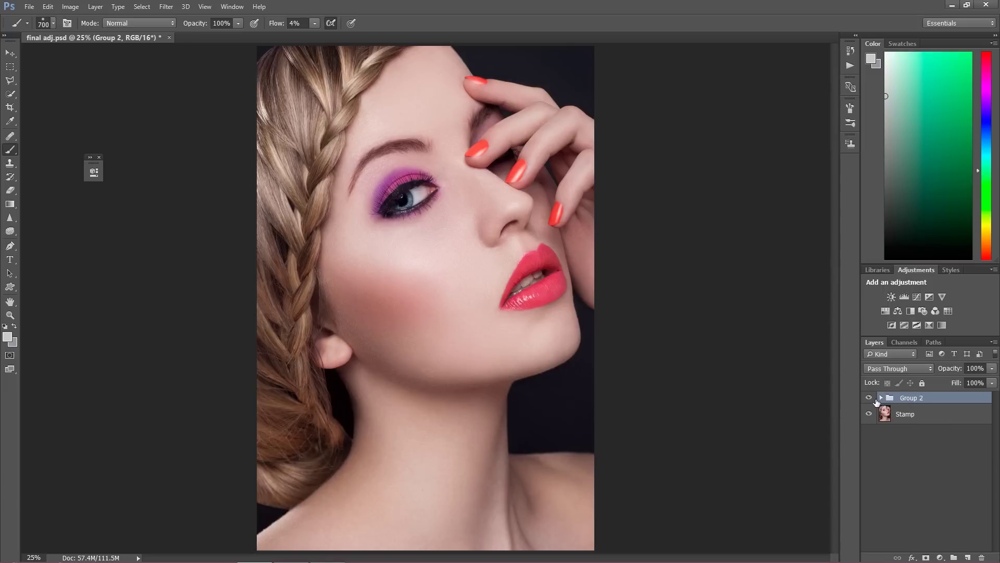
# Step: Hide and show Group 2 repeatedly to check the combined effect of the Curves and Selective Color adjustments
pyautogui.click(869, 398)
pyautogui.click(869, 398)
pyautogui.click(869, 398)
pyautogui.click(869, 398)
pyautogui.click(869, 398)
pyautogui.click(869, 398)
# Step: Review the Curves layers in Group 1 and fine-tune the opacity of Curves 1 and Curves 3
pyautogui.click(880, 398)
pyautogui.click(889, 410)
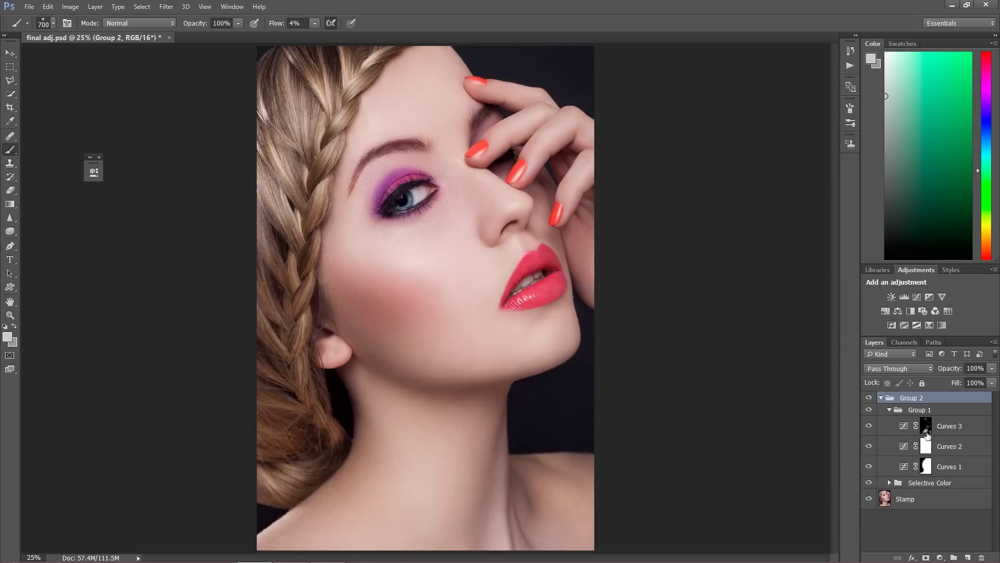
pyautogui.click(926, 446)
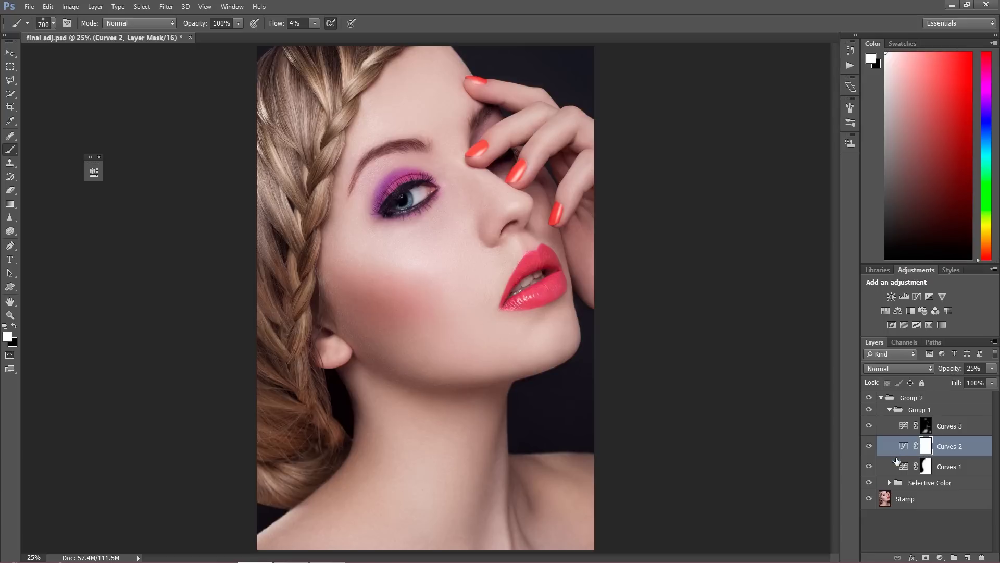
pyautogui.click(928, 466)
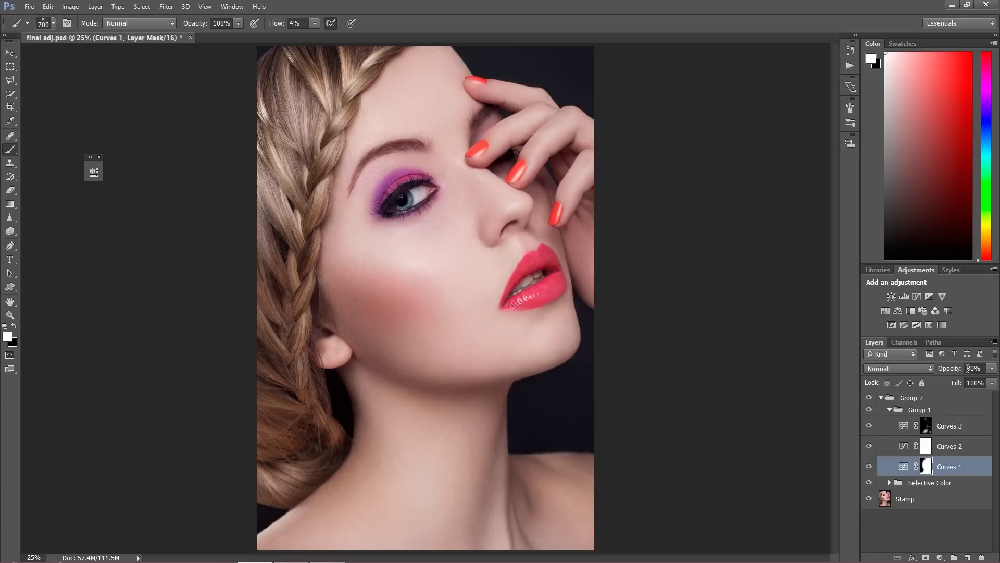
pyautogui.moveTo(952, 370); pyautogui.dragTo(947, 369)
pyautogui.click(938, 427)
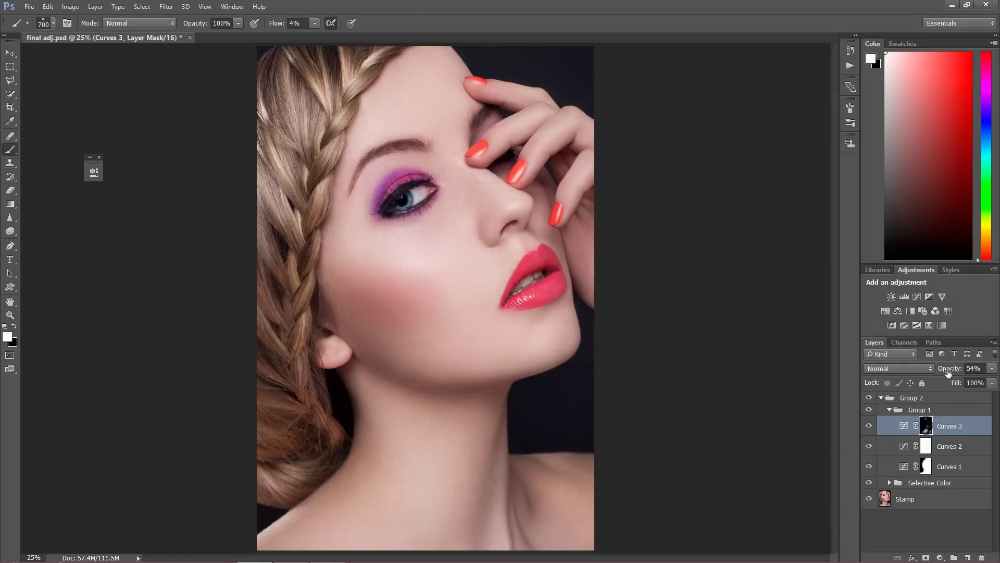
pyautogui.moveTo(945, 369); pyautogui.dragTo(950, 369)
pyautogui.click(889, 410)
# Step: Switch Group 2 off and on to compare the portrait with and without the refined Curves opacities
pyautogui.click(869, 398)
pyautogui.click(871, 398)
pyautogui.click(871, 397)
pyautogui.click(870, 398)
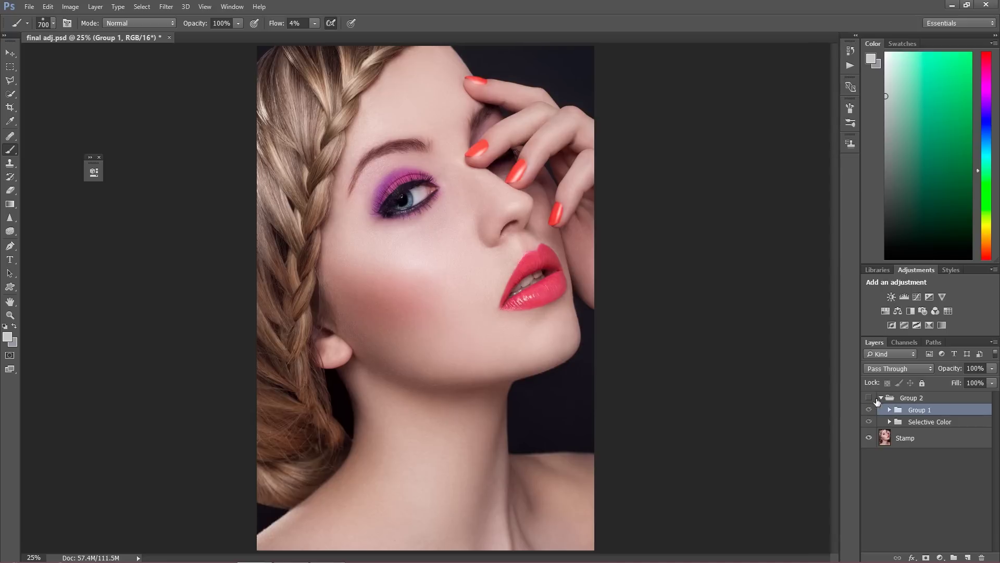